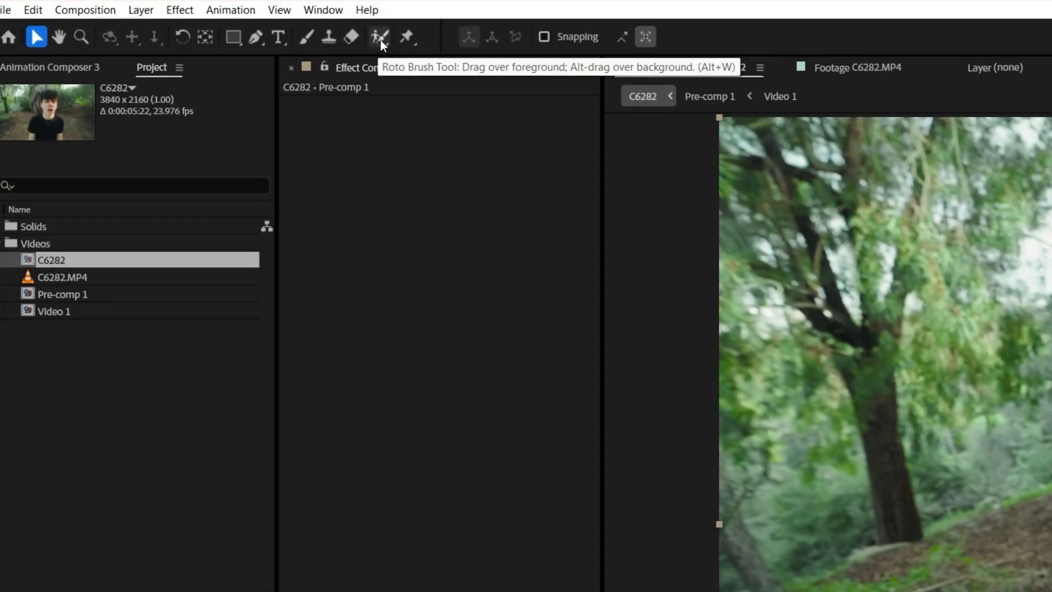
Select the Roto Brush, open Pre-comp 1 in its Layer panel and enlarge the brush.
{"action": "left_click", "coordinate": [380, 36]}
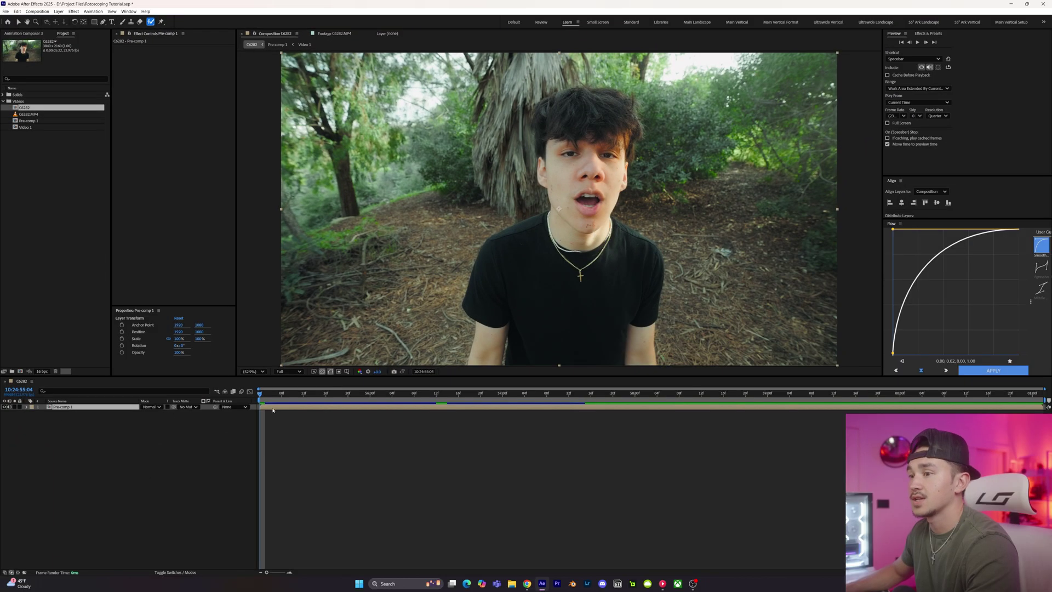
{"action": "double_click", "coordinate": [273, 407]}
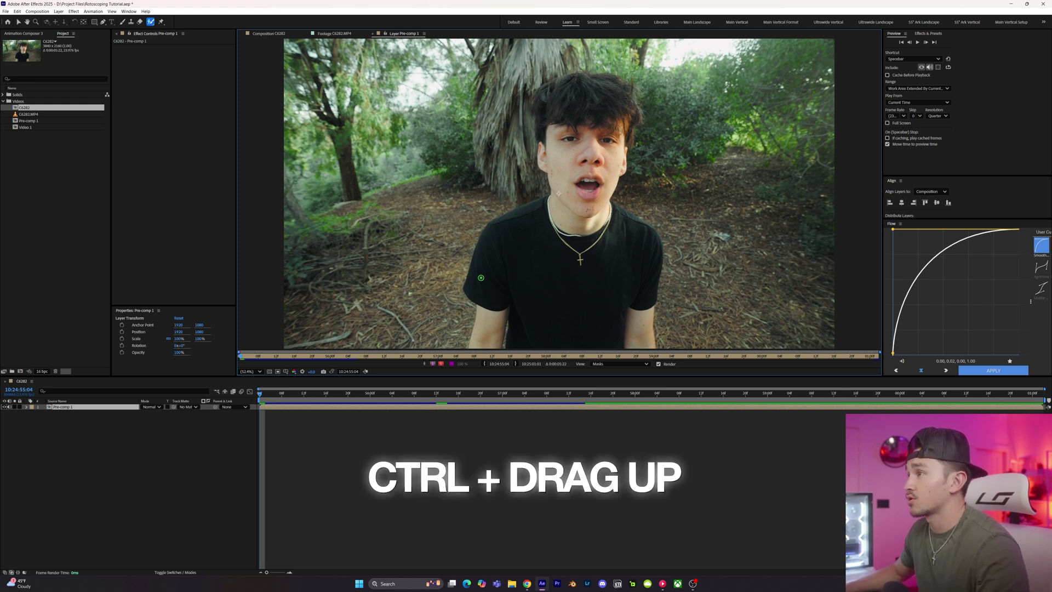
{"action": "left_click_drag", "start_coordinate": [481, 277], "coordinate": [482, 278]}
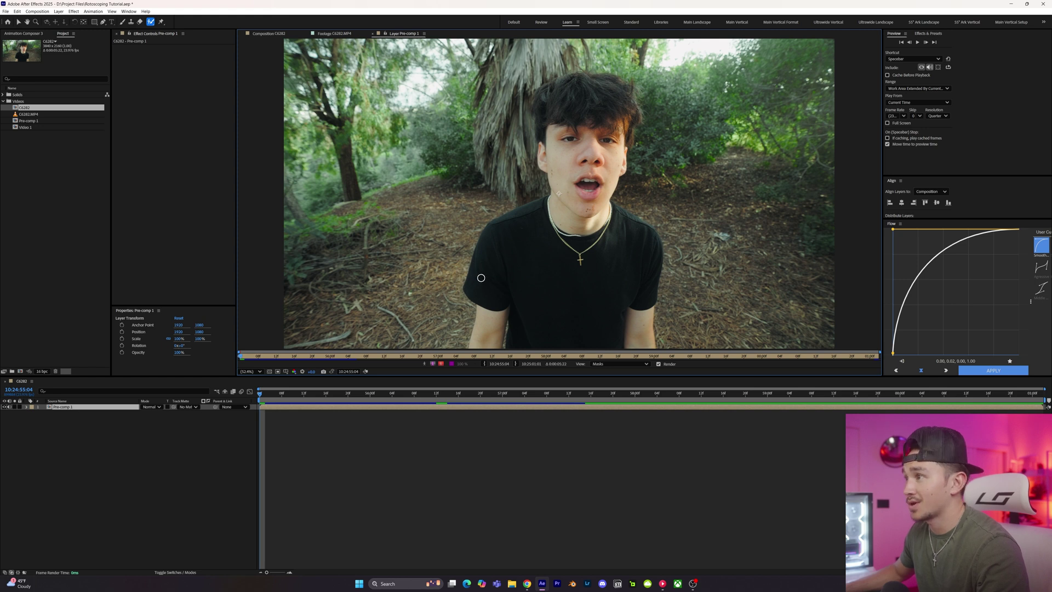
{"action": "key", "text": "comma"}
{"action": "key", "text": "period"}
{"action": "key", "text": "period"}
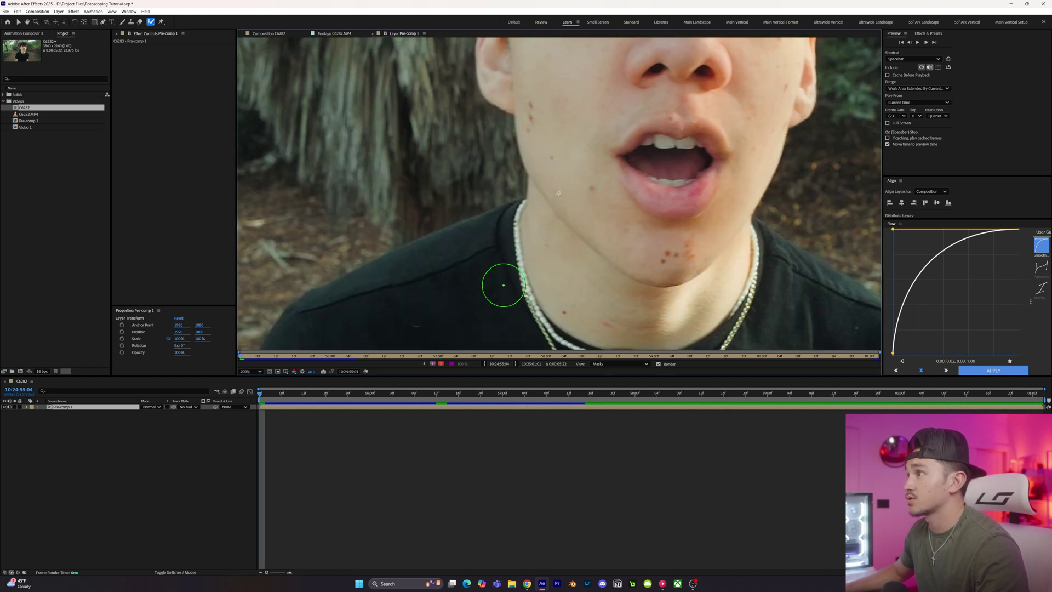
Paint a foreground stroke over the subject's arm and sleeve, extending up to the neck.
{"action": "mouse_move", "coordinate": [470, 291]}
{"action": "left_mouse_down"}
{"action": "mouse_move", "coordinate": [473, 261]}
{"action": "mouse_move", "coordinate": [471, 273]}
{"action": "left_mouse_up"}
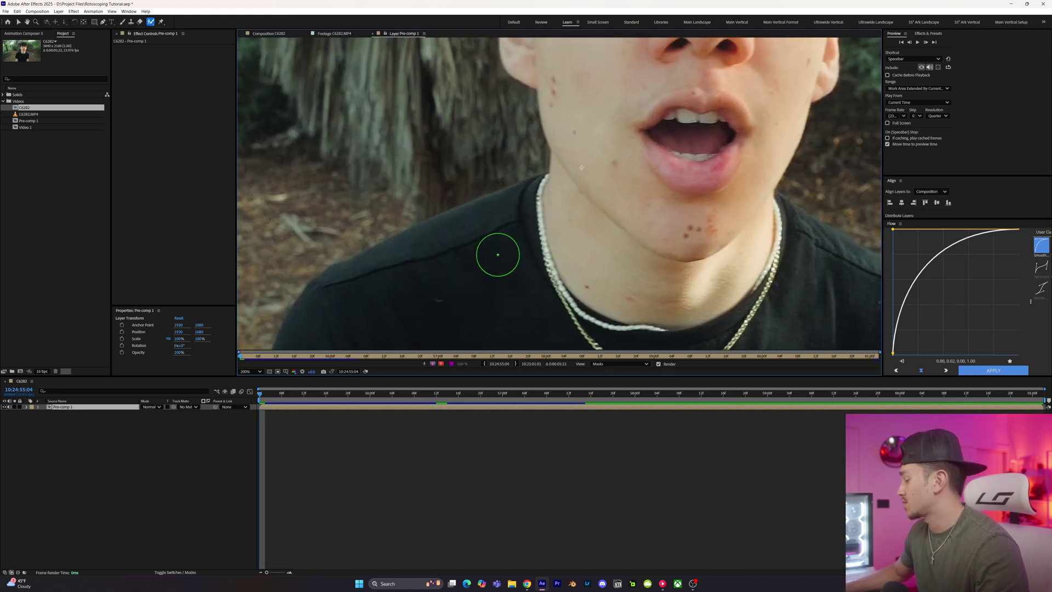
{"action": "left_click_drag", "start_coordinate": [402, 288], "coordinate": [526, 159]}
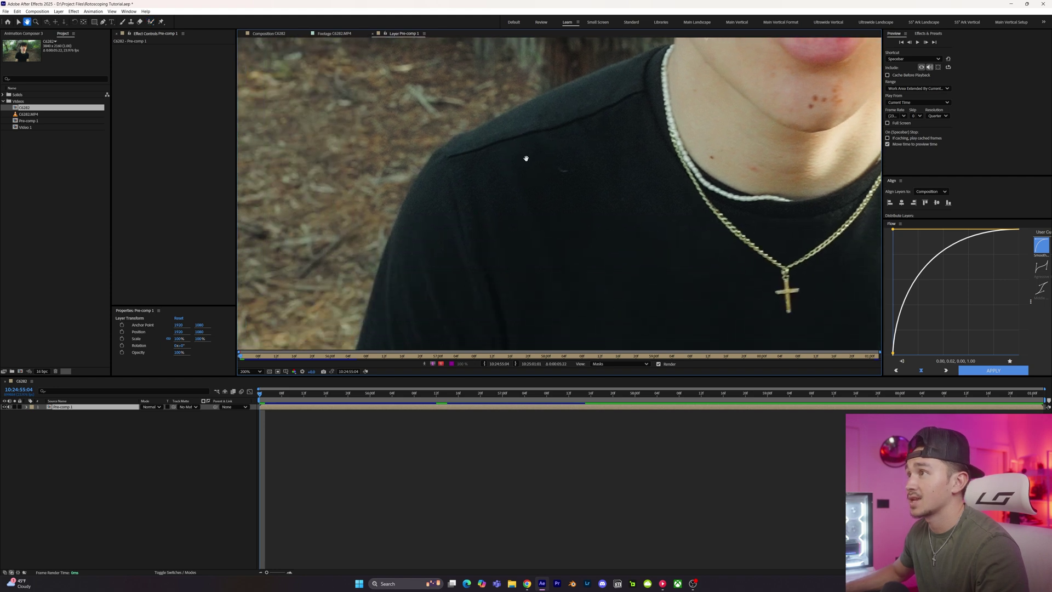
{"action": "left_click_drag", "start_coordinate": [451, 272], "coordinate": [531, 159]}
{"action": "left_click_drag", "start_coordinate": [503, 252], "coordinate": [533, 160]}
{"action": "left_click_drag", "start_coordinate": [526, 236], "coordinate": [524, 195]}
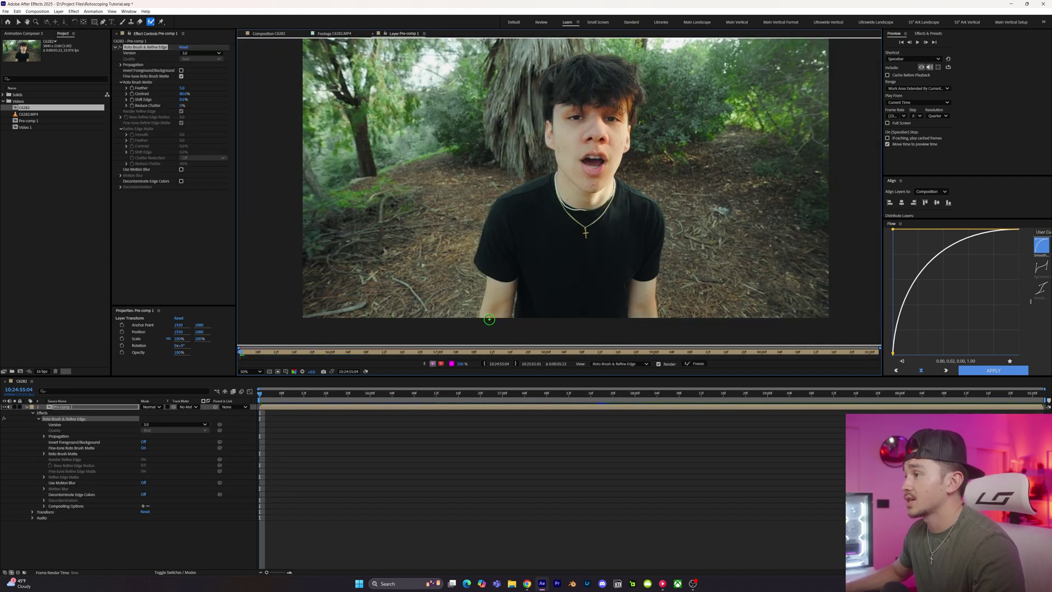
{"action": "left_click_drag", "start_coordinate": [489, 319], "coordinate": [494, 303]}
{"action": "mouse_move", "coordinate": [489, 263]}
{"action": "left_mouse_down"}
{"action": "mouse_move", "coordinate": [507, 203]}
{"action": "mouse_move", "coordinate": [594, 185]}
{"action": "mouse_move", "coordinate": [645, 214]}
{"action": "mouse_move", "coordinate": [644, 303]}
{"action": "mouse_move", "coordinate": [630, 313]}
{"action": "mouse_move", "coordinate": [514, 307]}
{"action": "mouse_move", "coordinate": [586, 303]}
{"action": "mouse_move", "coordinate": [625, 279]}
{"action": "mouse_move", "coordinate": [523, 245]}
{"action": "mouse_move", "coordinate": [557, 209]}
{"action": "mouse_move", "coordinate": [609, 223]}
{"action": "mouse_move", "coordinate": [619, 210]}
{"action": "mouse_move", "coordinate": [571, 203]}
{"action": "mouse_move", "coordinate": [524, 214]}
{"action": "mouse_move", "coordinate": [588, 239]}
{"action": "left_mouse_up"}
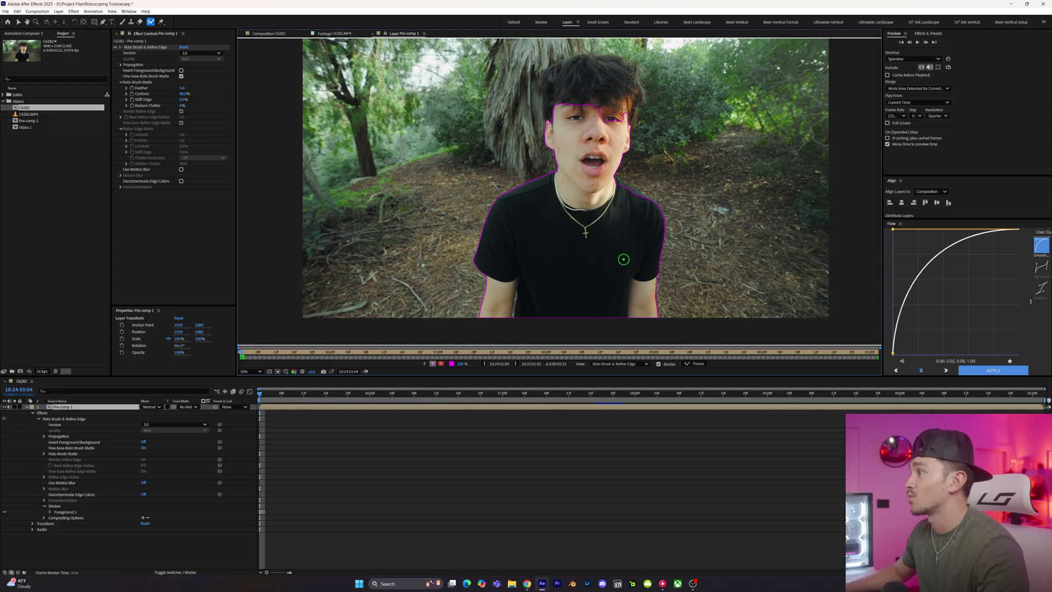
Zoom to 100% and add the missed shoulder edge to the foreground.
{"action": "left_click_drag", "start_coordinate": [612, 291], "coordinate": [524, 298]}
{"action": "scroll", "coordinate": [534, 209], "scroll_direction": "up", "scroll_amount": 2}
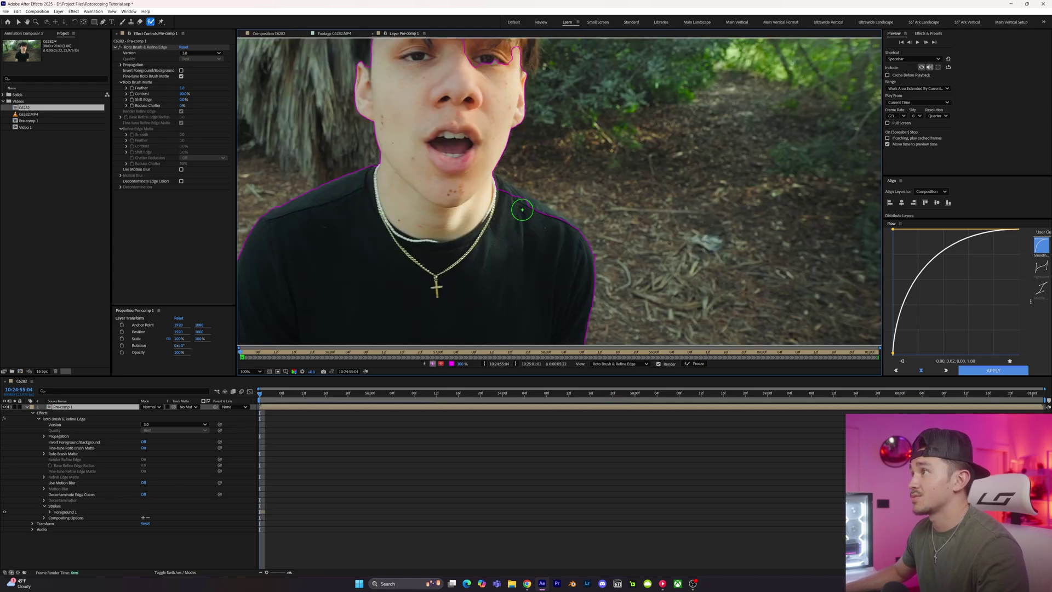
{"action": "left_click_drag", "start_coordinate": [491, 189], "coordinate": [567, 237]}
Paint foreground strokes up the left side and across the top of the hair.
{"action": "left_click_drag", "start_coordinate": [562, 298], "coordinate": [566, 157]}
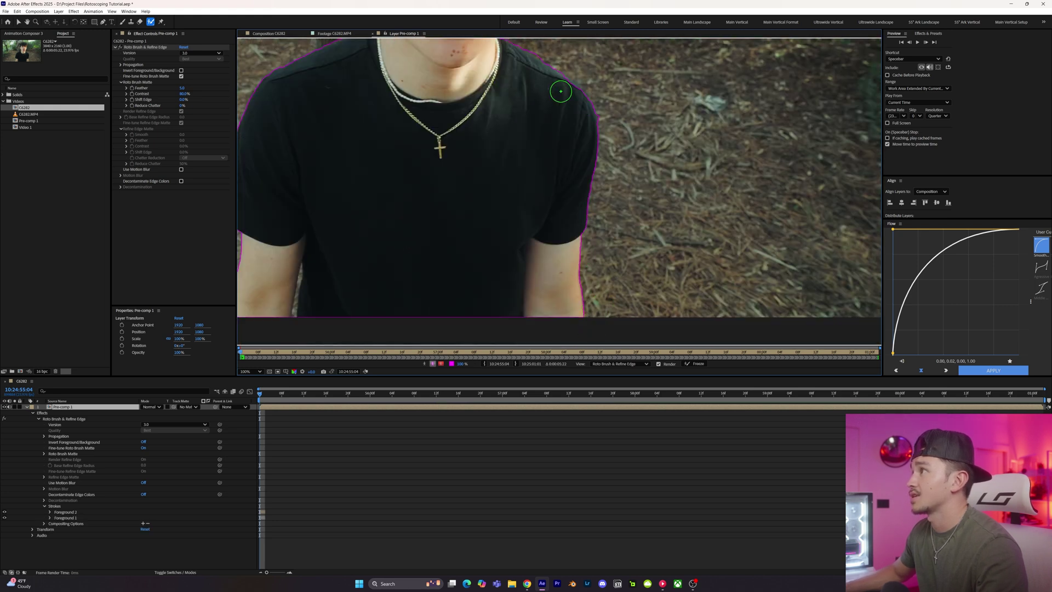
{"action": "left_click_drag", "start_coordinate": [564, 94], "coordinate": [547, 200]}
{"action": "left_click_drag", "start_coordinate": [458, 159], "coordinate": [520, 359]}
{"action": "mouse_move", "coordinate": [426, 247]}
{"action": "left_mouse_down"}
{"action": "mouse_move", "coordinate": [423, 160]}
{"action": "mouse_move", "coordinate": [469, 140]}
{"action": "mouse_move", "coordinate": [557, 132]}
{"action": "mouse_move", "coordinate": [595, 200]}
{"action": "mouse_move", "coordinate": [572, 248]}
{"action": "mouse_move", "coordinate": [612, 194]}
{"action": "left_mouse_up"}
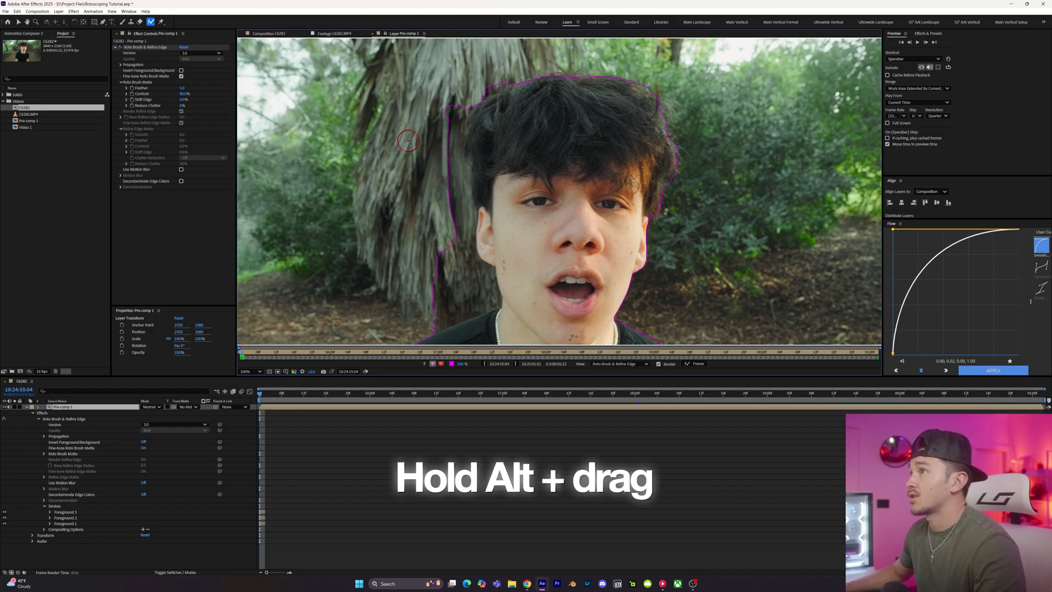
Alt-paint along the hair's left edge to subtract the tree trunk from the selection.
{"action": "key", "text": "alt"}
{"action": "mouse_move", "coordinate": [449, 92]}
{"action": "left_mouse_down"}
{"action": "mouse_move", "coordinate": [461, 253]}
{"action": "mouse_move", "coordinate": [484, 295]}
{"action": "mouse_move", "coordinate": [430, 317]}
{"action": "left_mouse_up"}
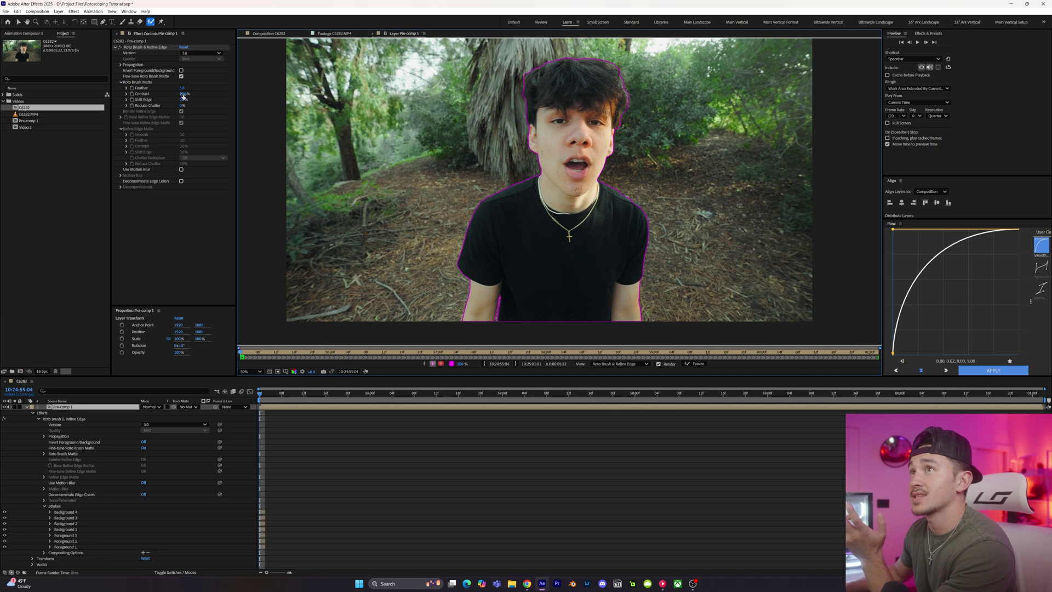
Set the Roto Brush Matte Shift Edge to -5 and Reduce Chatter to 79%.
{"action": "left_click", "coordinate": [175, 110]}
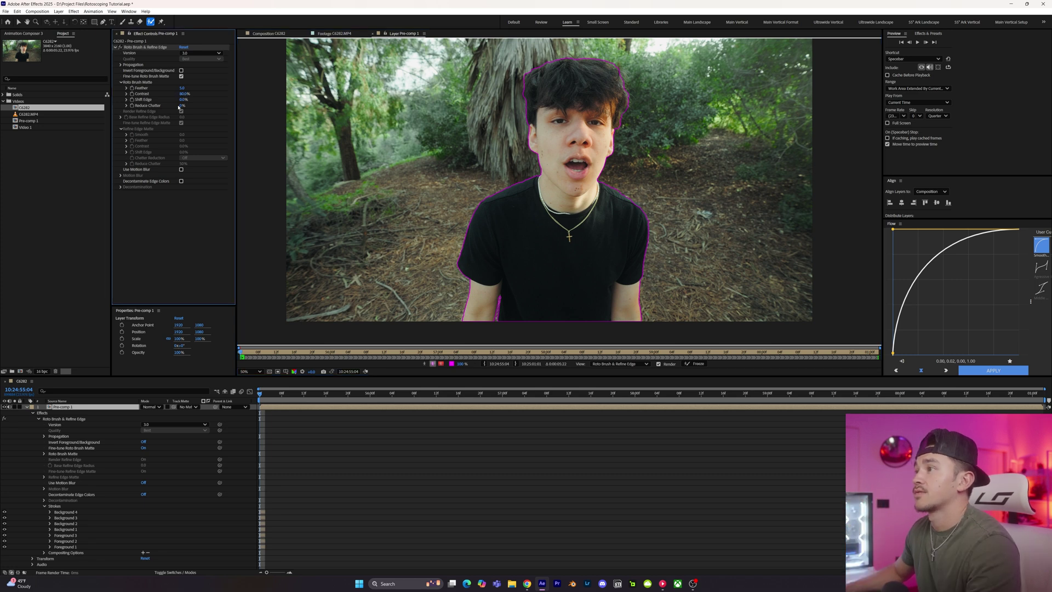
{"action": "scroll", "coordinate": [470, 269], "scroll_direction": "up", "scroll_amount": 2}
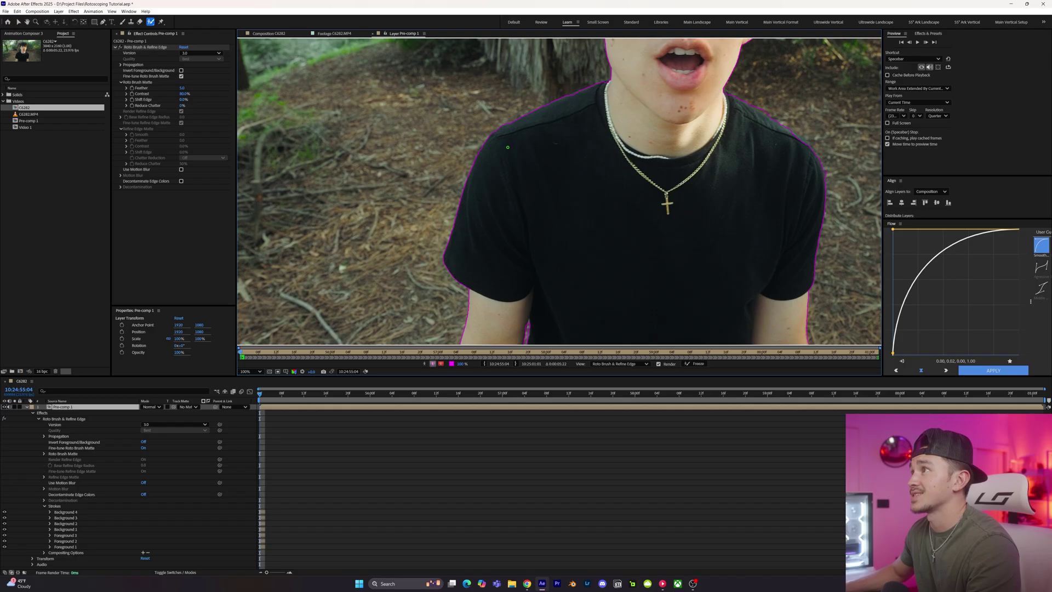
{"action": "left_click", "coordinate": [182, 101]}
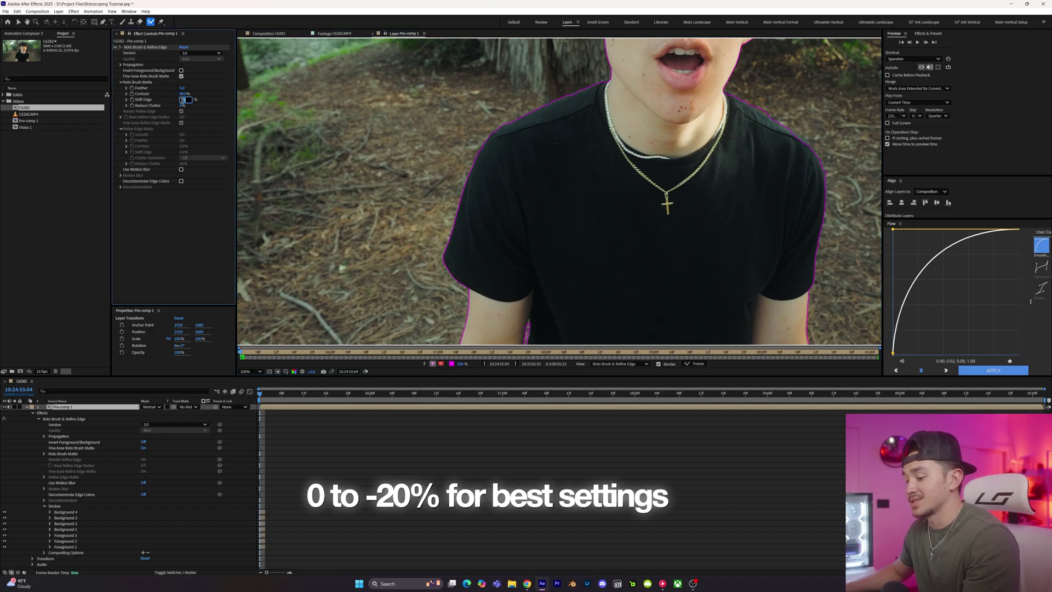
{"action": "type", "text": "-5"}
{"action": "key", "text": "Return"}
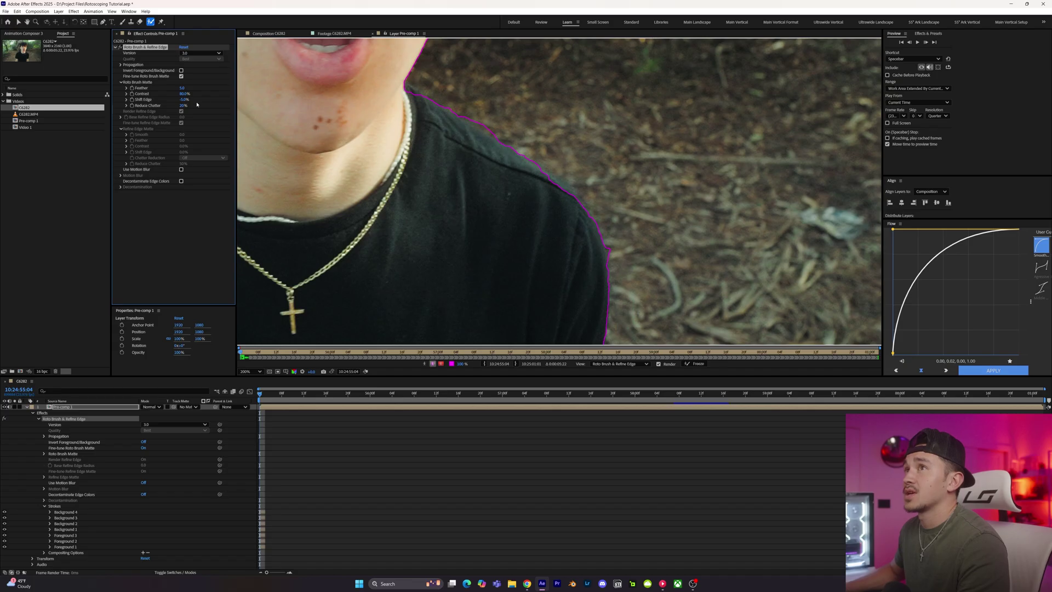
{"action": "left_click_drag", "start_coordinate": [183, 105], "coordinate": [201, 106]}
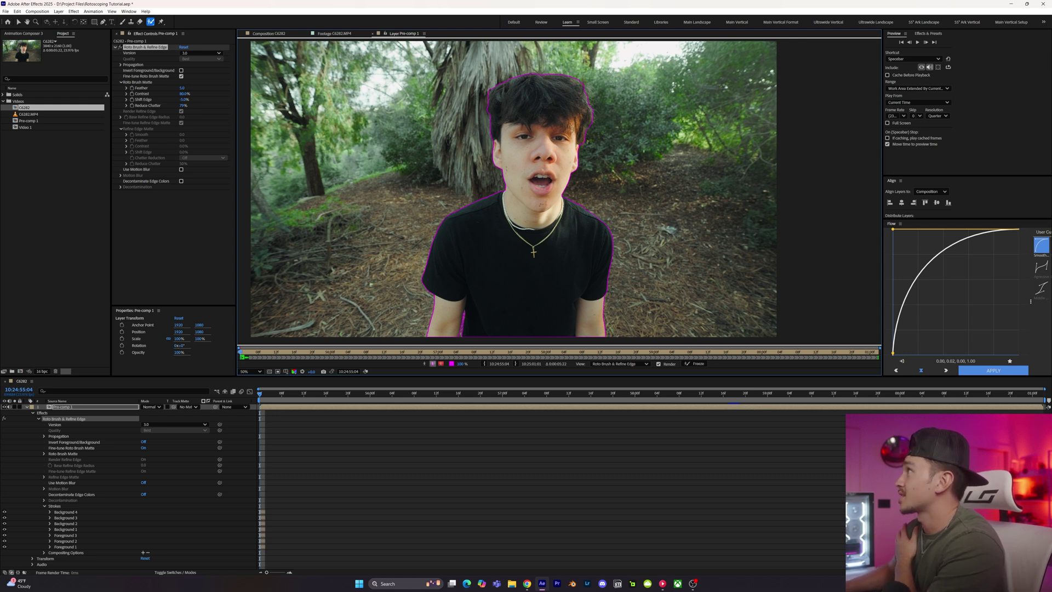
Advance three frames and Alt-paint away the background caught beside the neck.
{"action": "left_click", "coordinate": [926, 43]}
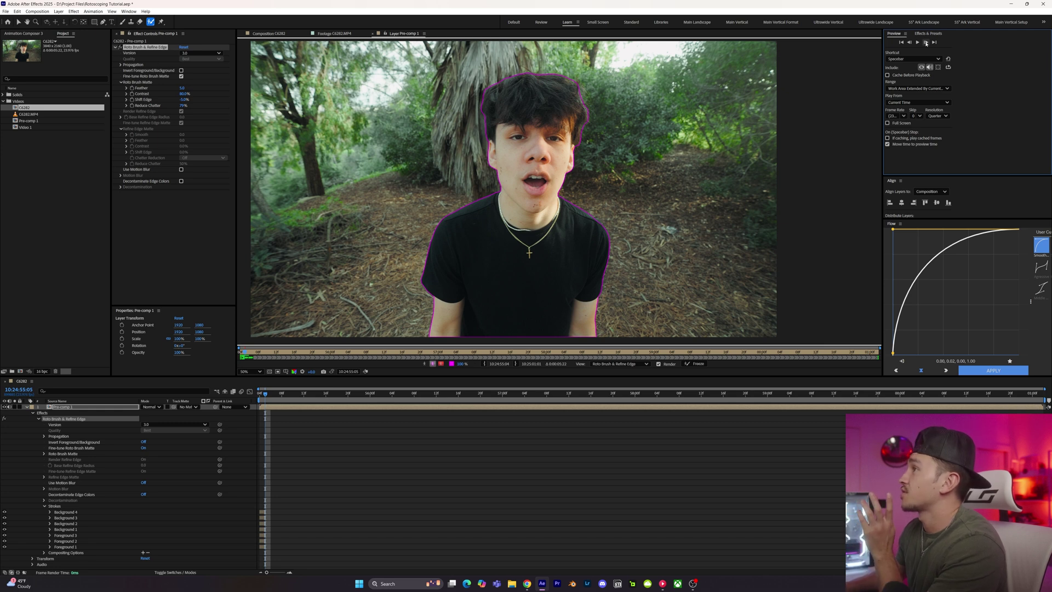
{"action": "left_click", "coordinate": [927, 42]}
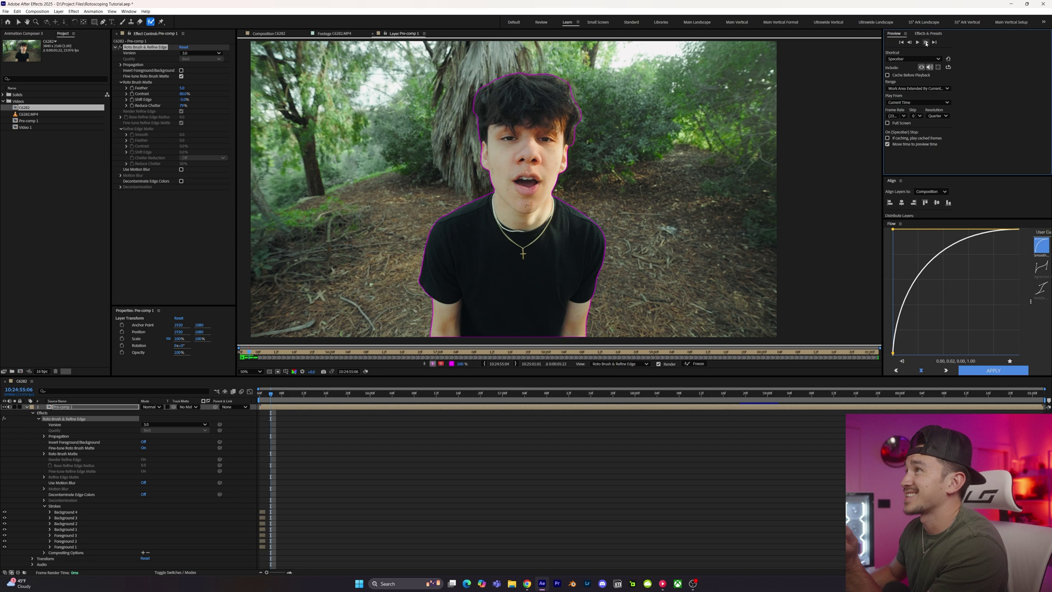
{"action": "left_click", "coordinate": [927, 43]}
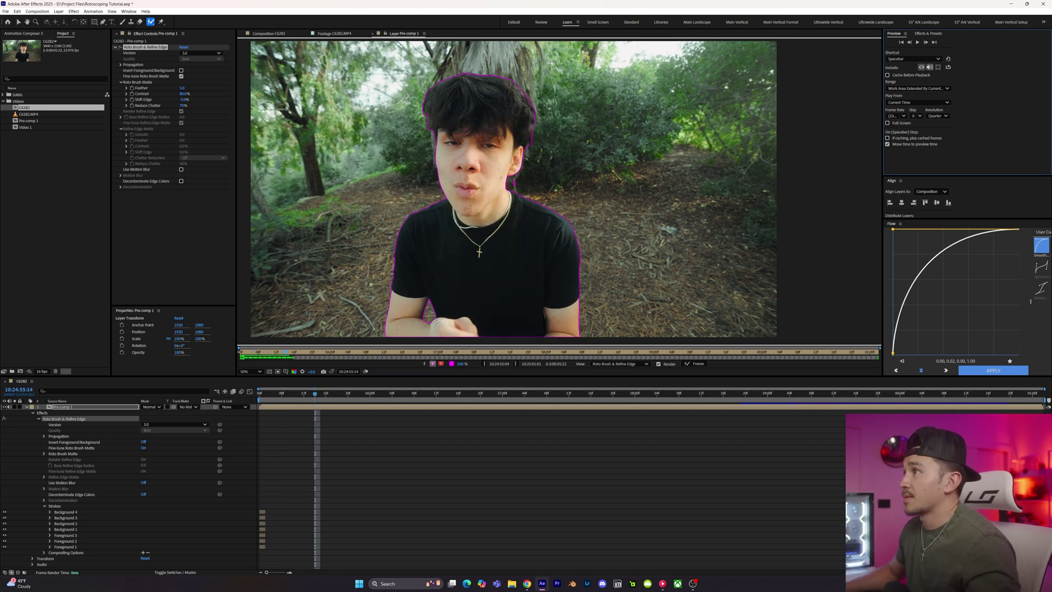
{"action": "key", "text": "slash"}
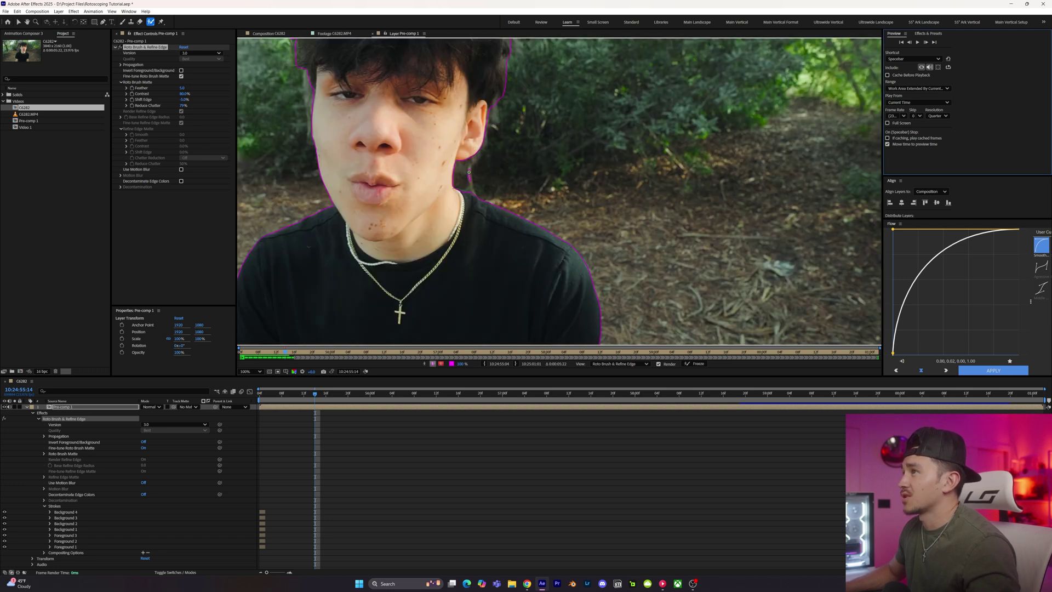
{"action": "left_click_drag", "start_coordinate": [470, 169], "coordinate": [468, 182]}
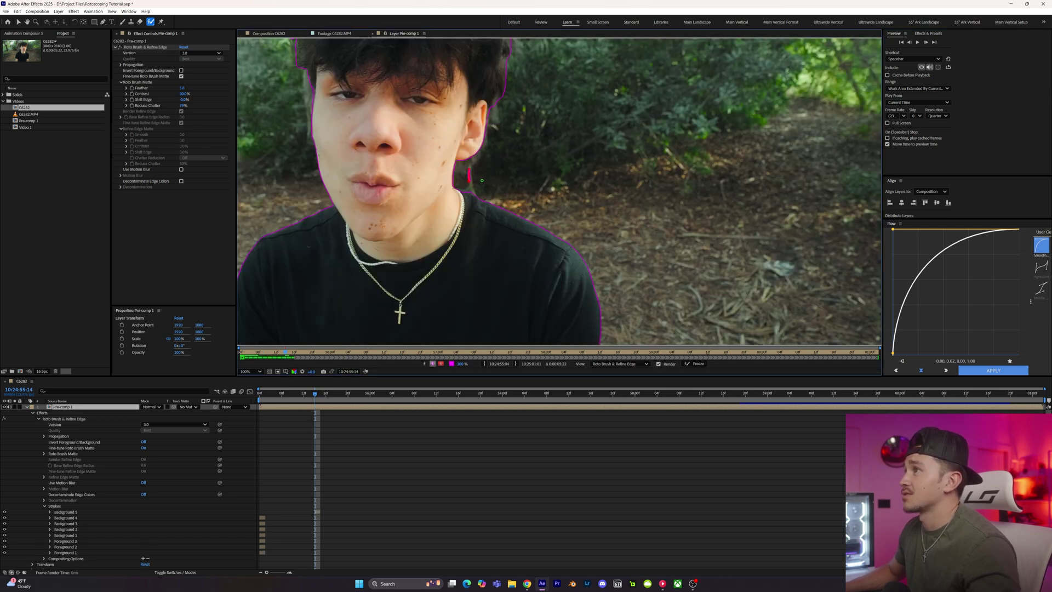
{"action": "scroll", "coordinate": [469, 181], "scroll_direction": "down", "scroll_amount": 1}
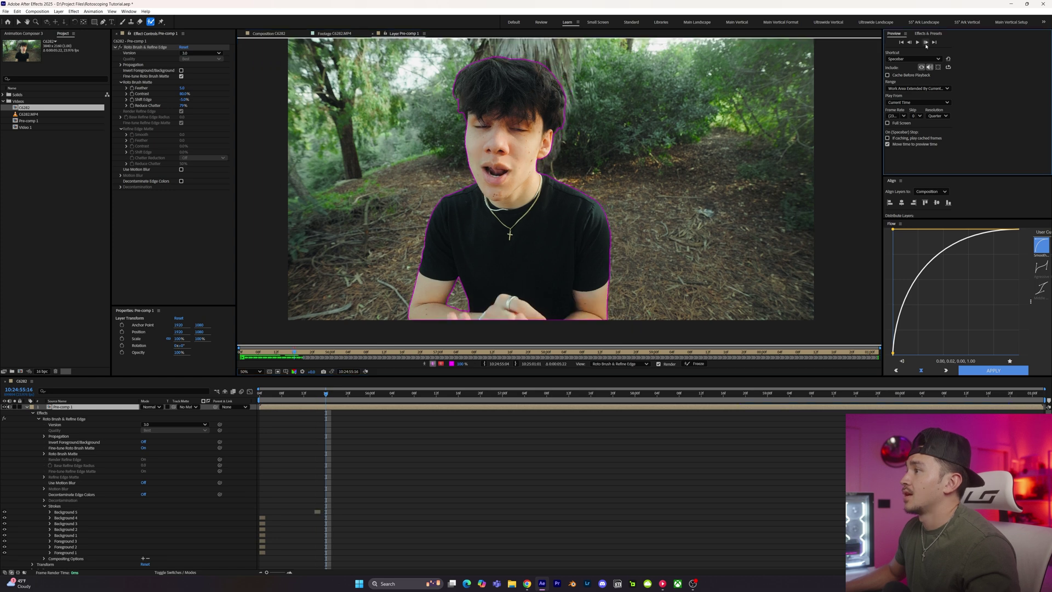
Step frame by frame through the rest of the clip to propagate the matte.
{"action": "left_click", "coordinate": [926, 43]}
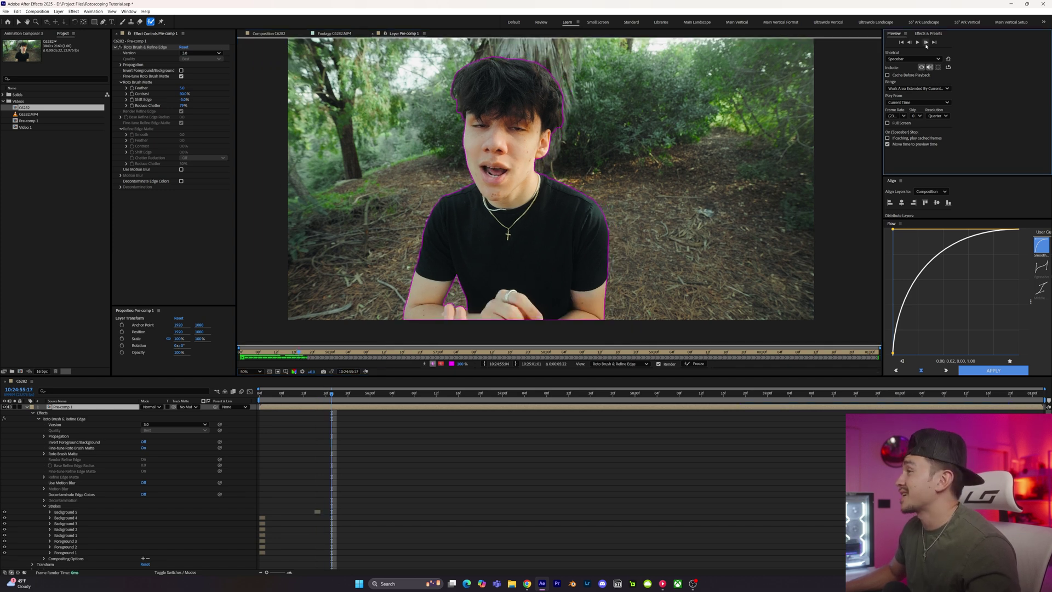
{"action": "left_click", "coordinate": [926, 43]}
{"action": "left_click", "coordinate": [926, 43]}
{"action": "left_click", "coordinate": [926, 43]}
{"action": "left_click", "coordinate": [926, 44]}
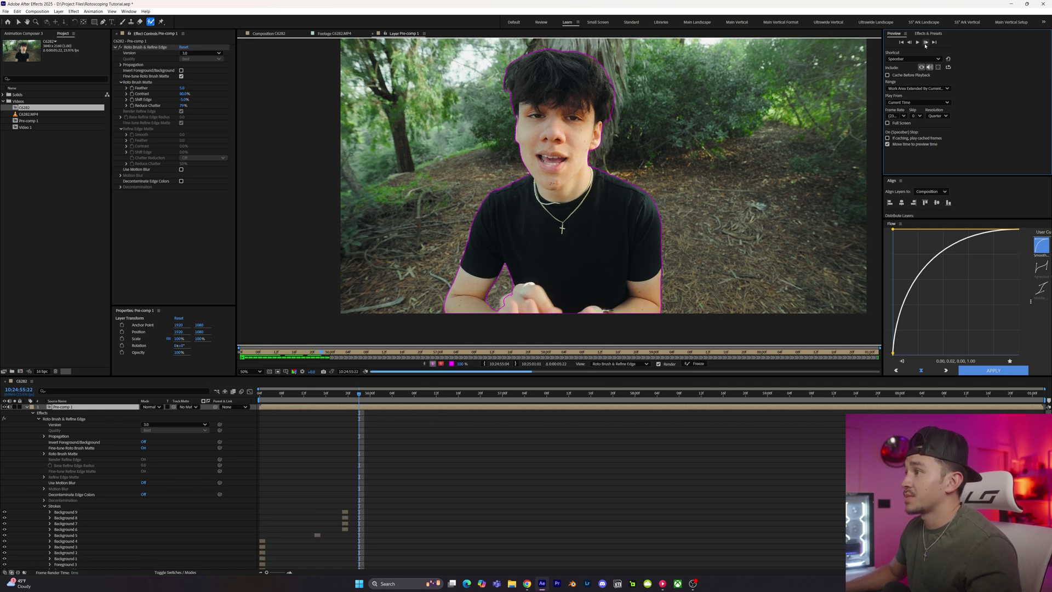
{"action": "left_click", "coordinate": [926, 44]}
{"action": "left_click", "coordinate": [927, 43]}
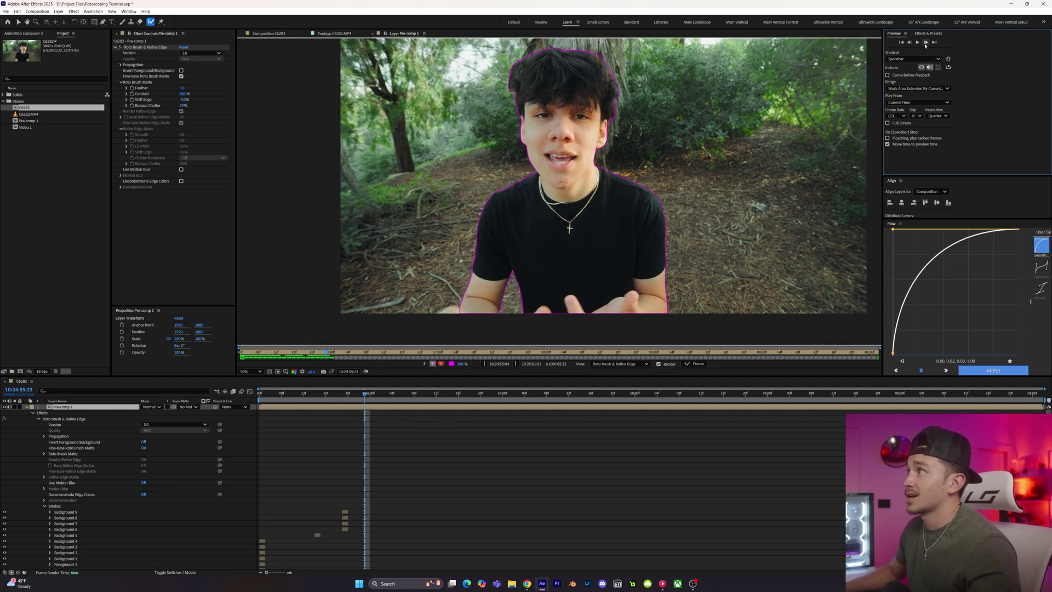
{"action": "left_click", "coordinate": [926, 43]}
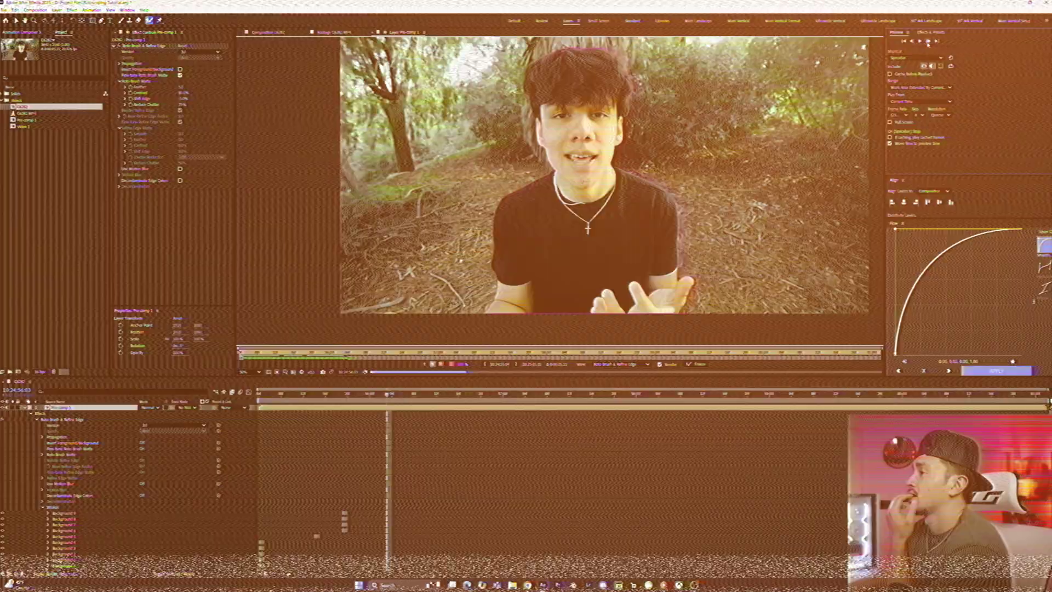
{"action": "left_click", "coordinate": [926, 43]}
{"action": "left_click", "coordinate": [926, 43]}
{"action": "left_click", "coordinate": [926, 44]}
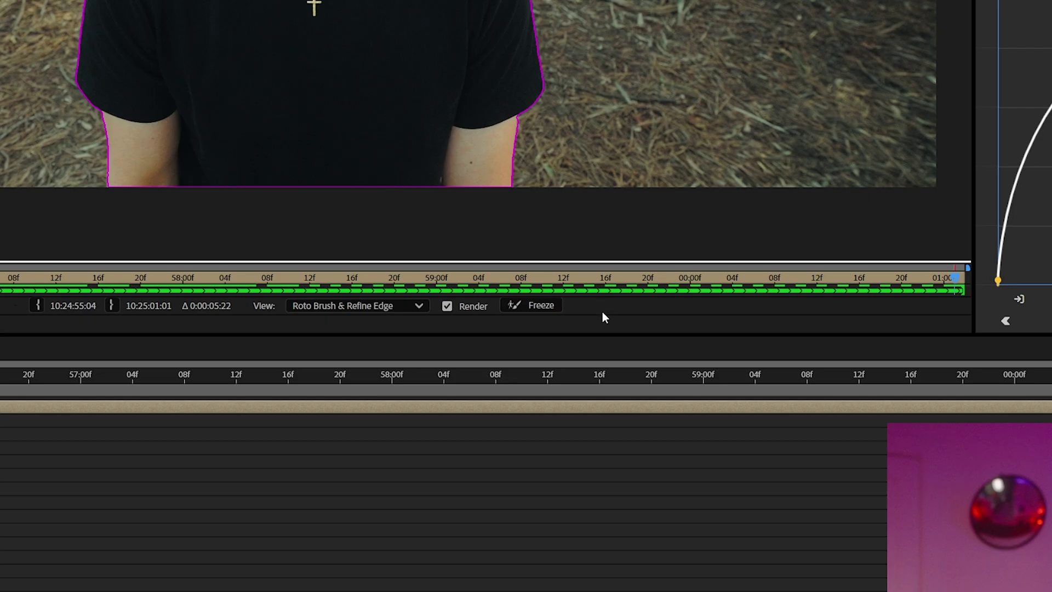
Freeze the roto matte, then select Pre-comp 1 in the C6282 composition.
{"action": "left_click", "coordinate": [525, 307]}
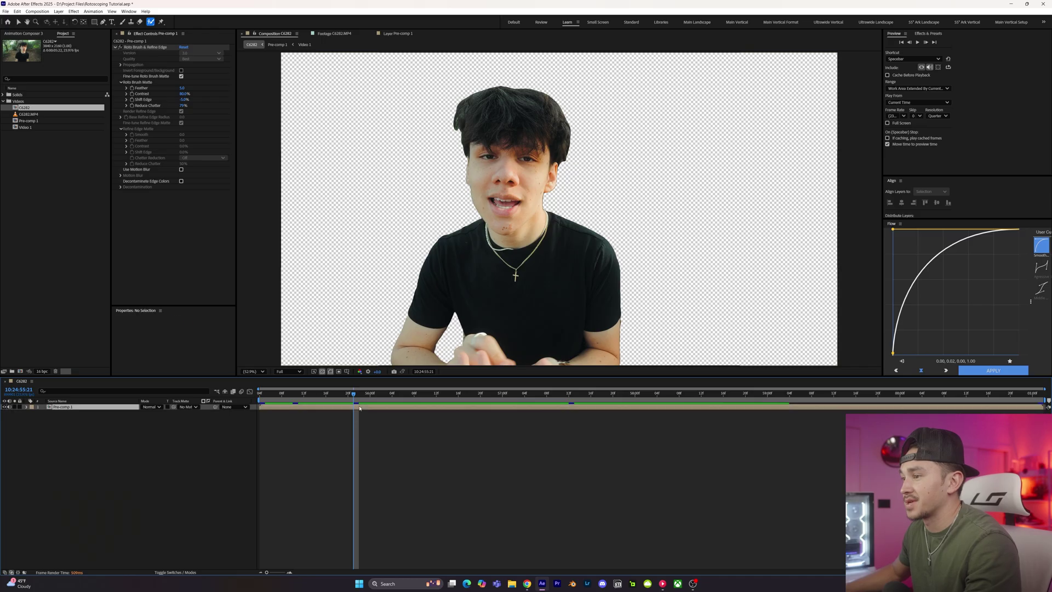
{"action": "left_click", "coordinate": [360, 408]}
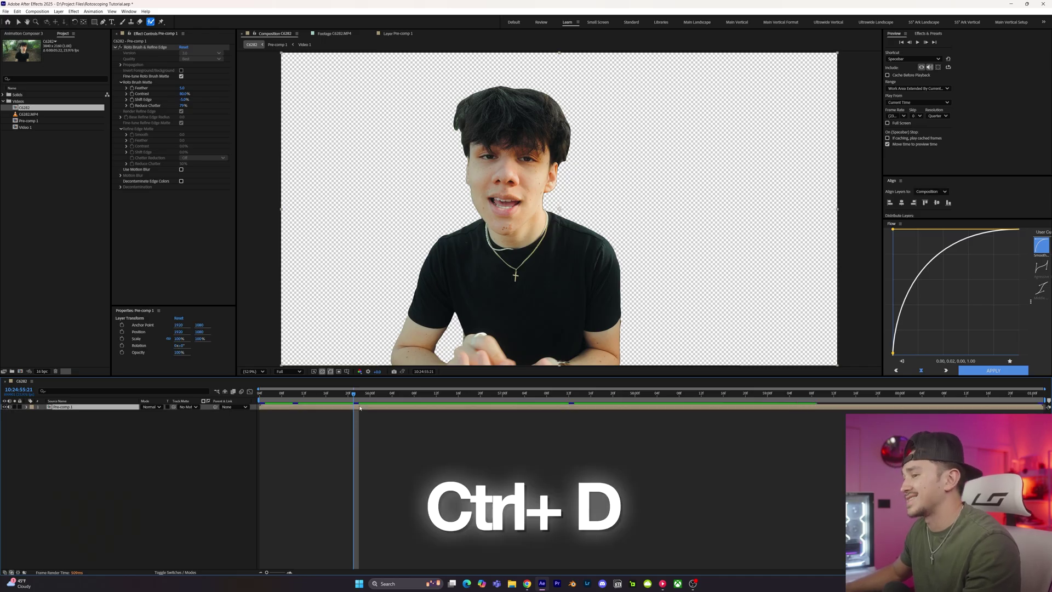
Duplicate Pre-comp 1 and delete Roto Brush & Refine Edge from the lower copy.
{"action": "key", "text": "ctrl+d"}
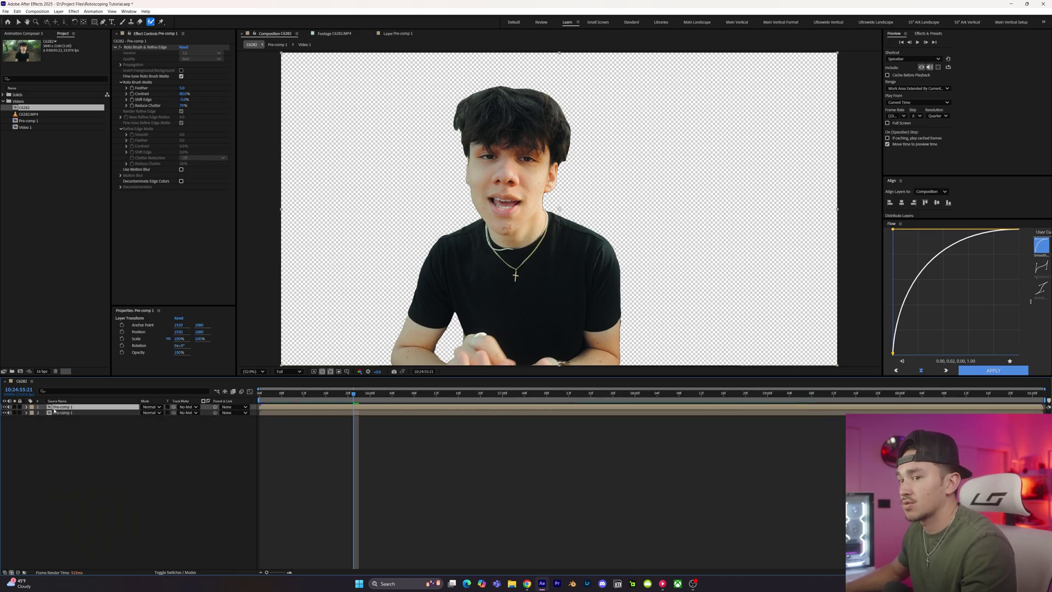
{"action": "left_click", "coordinate": [347, 414]}
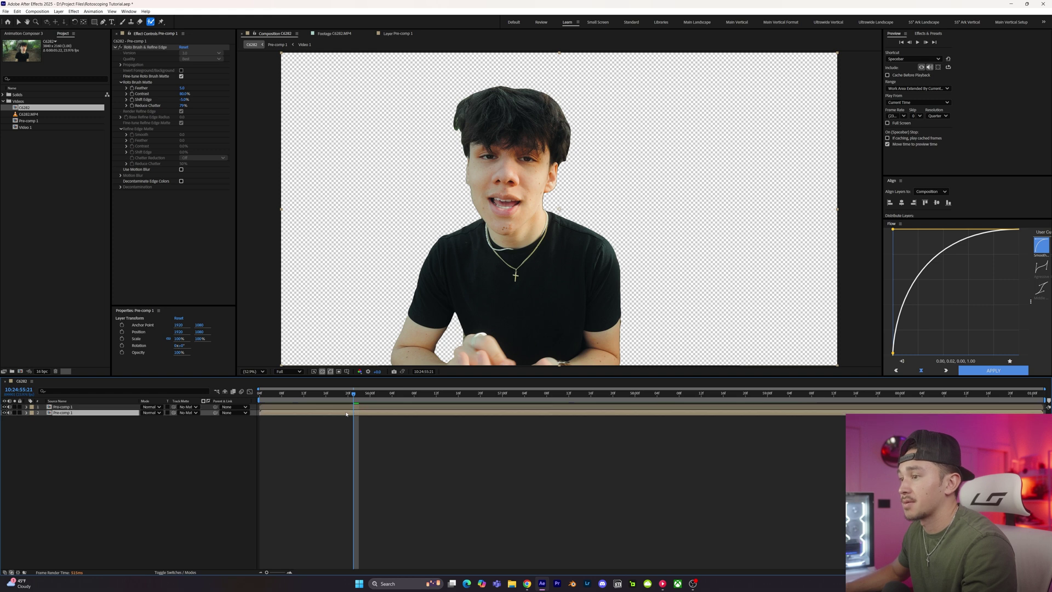
{"action": "left_click", "coordinate": [148, 50]}
{"action": "key", "text": "Delete"}
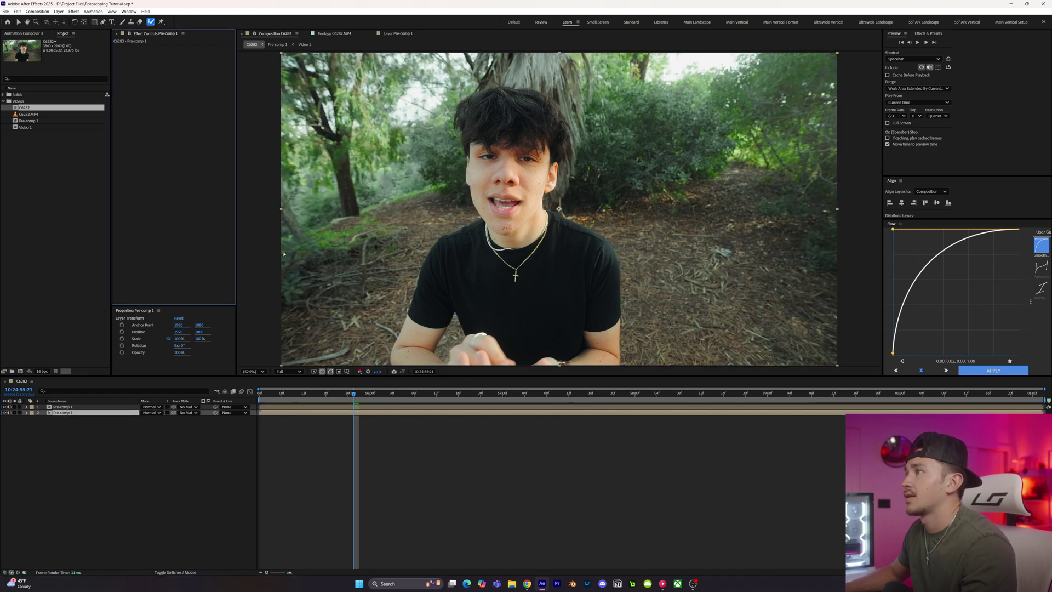
{"action": "left_click", "coordinate": [304, 488]}
Add a text layer reading 'text' and move it below the top Pre-comp 1 layer.
{"action": "right_click", "coordinate": [314, 436]}
{"action": "mouse_move", "coordinate": [394, 438]}
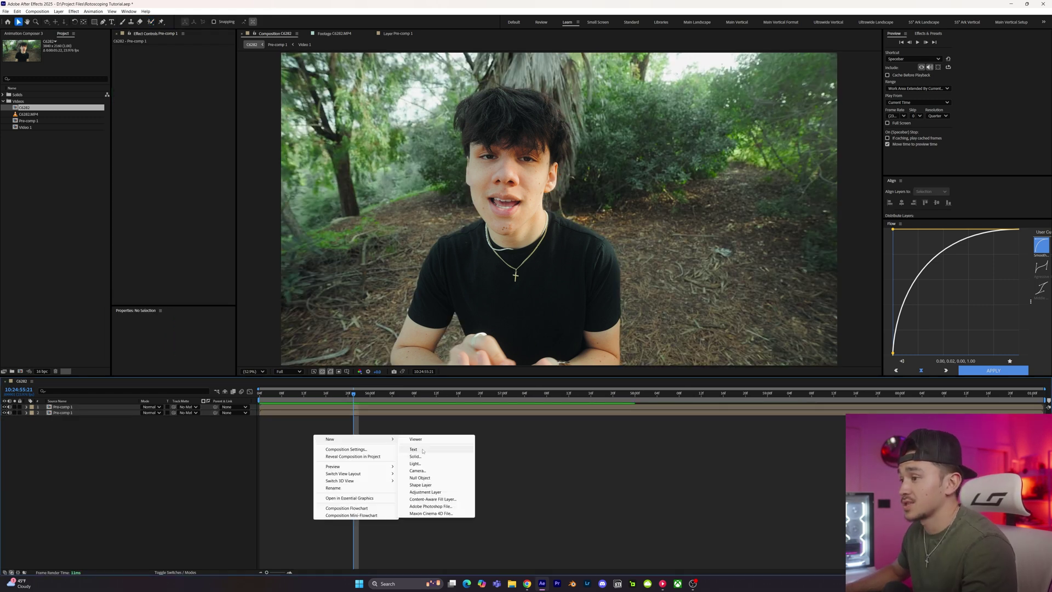
{"action": "left_click", "coordinate": [436, 449]}
{"action": "type", "text": "text"}
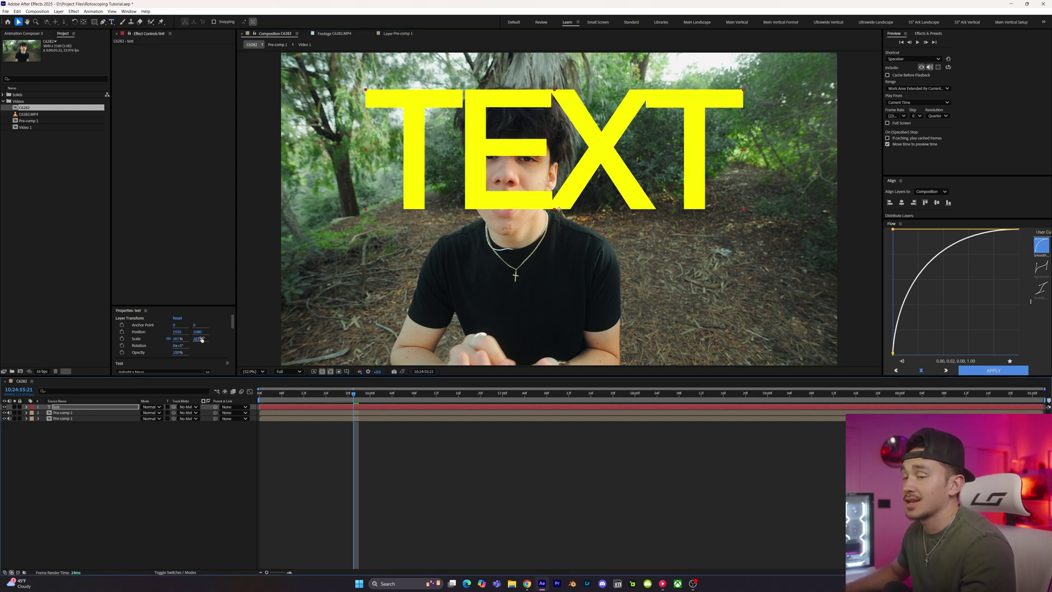
{"action": "left_click", "coordinate": [69, 413]}
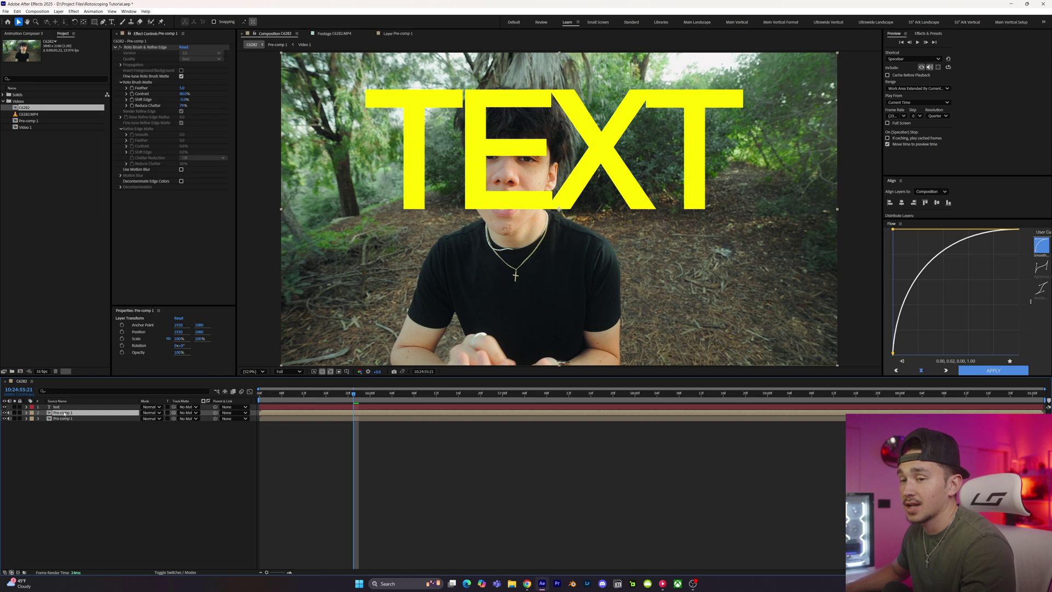
{"action": "left_click_drag", "start_coordinate": [57, 408], "coordinate": [90, 419]}
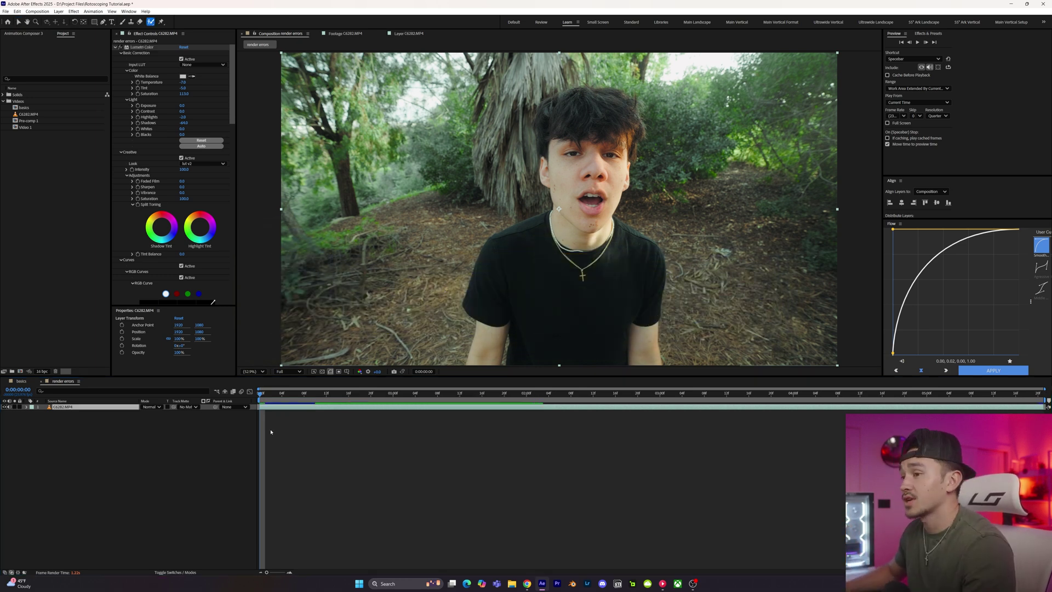
Try a roto stroke on the footage, then delete its Roto Brush & Refine Edge effect.
{"action": "double_click", "coordinate": [269, 408]}
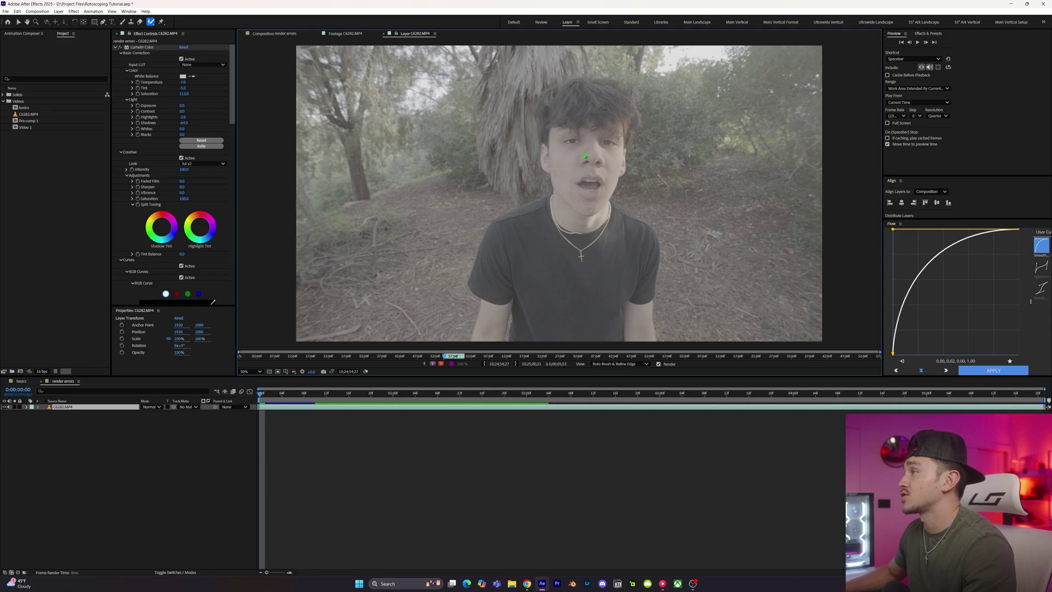
{"action": "left_click_drag", "start_coordinate": [580, 134], "coordinate": [500, 254]}
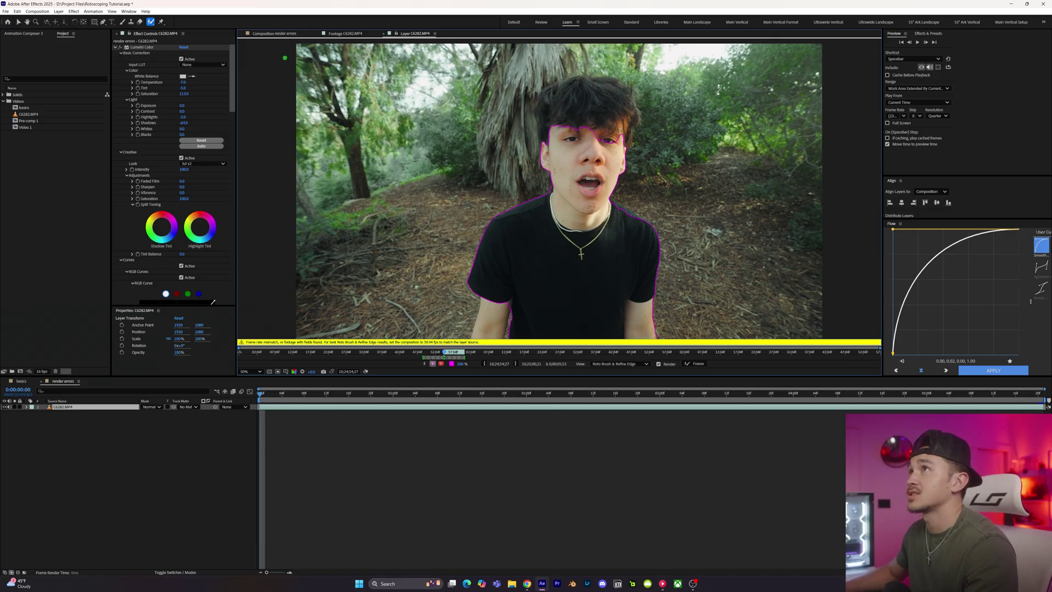
{"action": "left_click", "coordinate": [273, 34]}
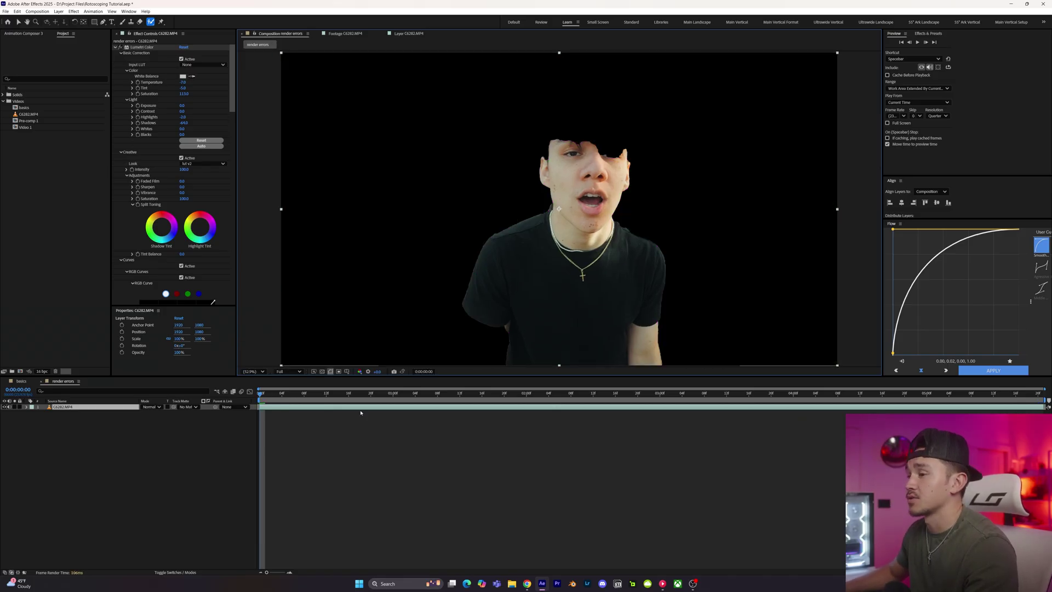
{"action": "left_click", "coordinate": [115, 47]}
{"action": "left_click", "coordinate": [137, 54]}
{"action": "key", "text": "Delete"}
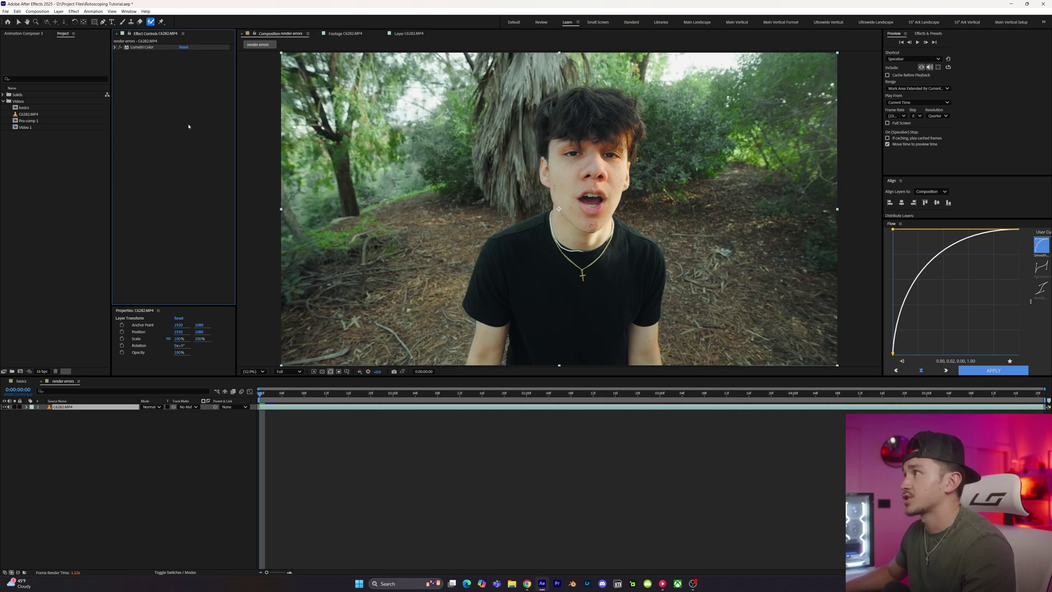
Add a null object above the footage and select both layers.
{"action": "right_click", "coordinate": [277, 442]}
{"action": "mouse_move", "coordinate": [294, 447]}
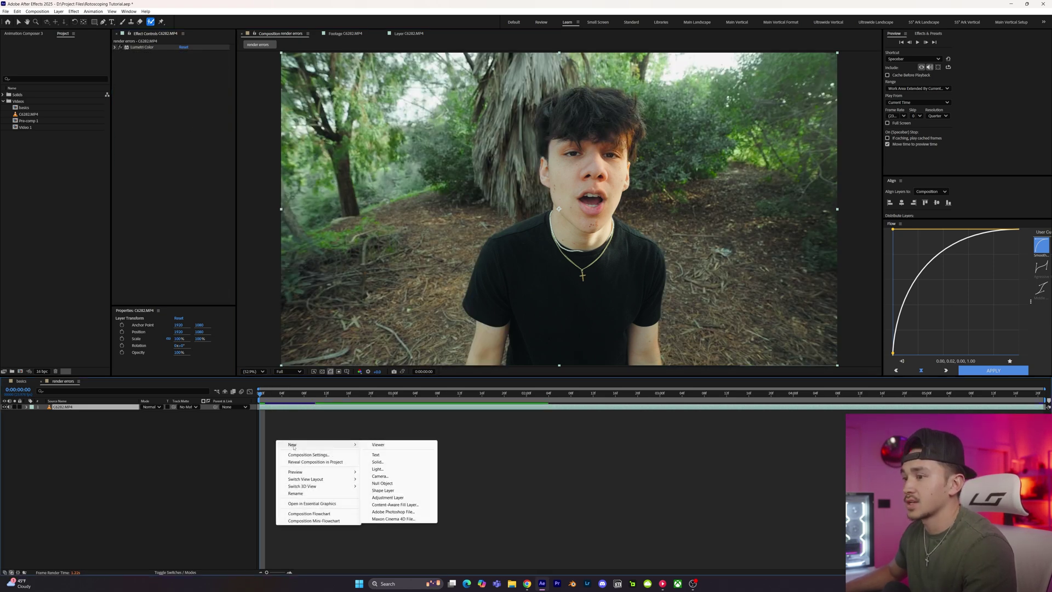
{"action": "left_click", "coordinate": [382, 482]}
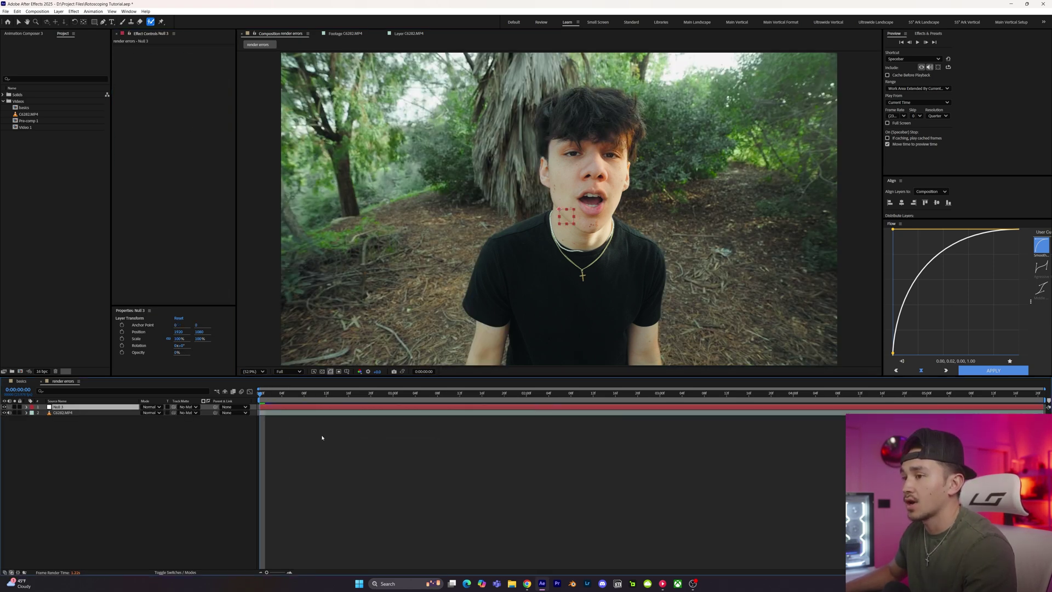
{"action": "left_click_drag", "start_coordinate": [291, 421], "coordinate": [267, 408]}
Pre-compose the null and footage layers into Pre-comp 2.
{"action": "right_click", "coordinate": [264, 412]}
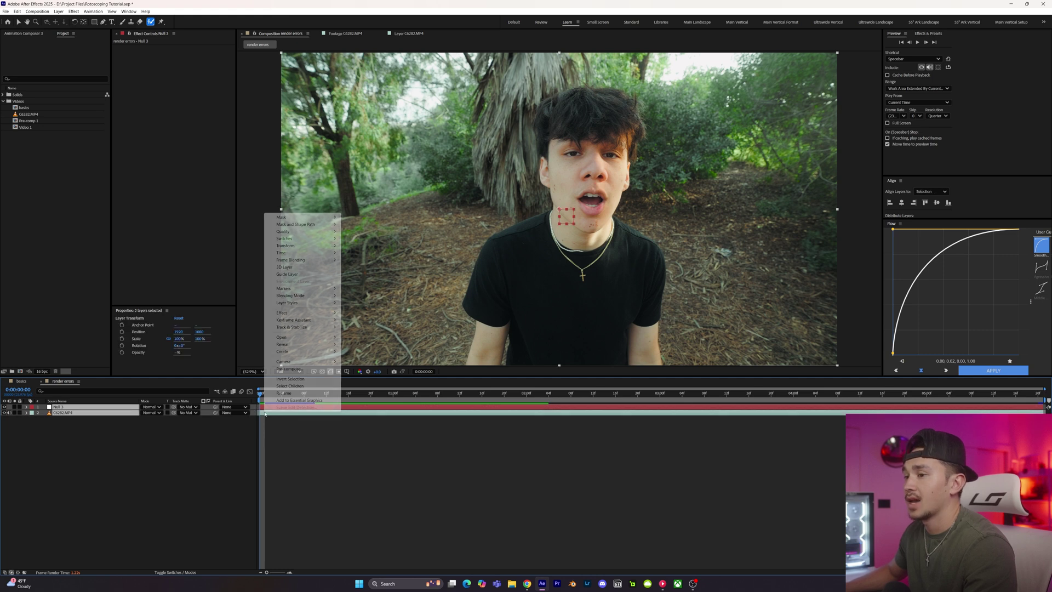
{"action": "left_click", "coordinate": [288, 369]}
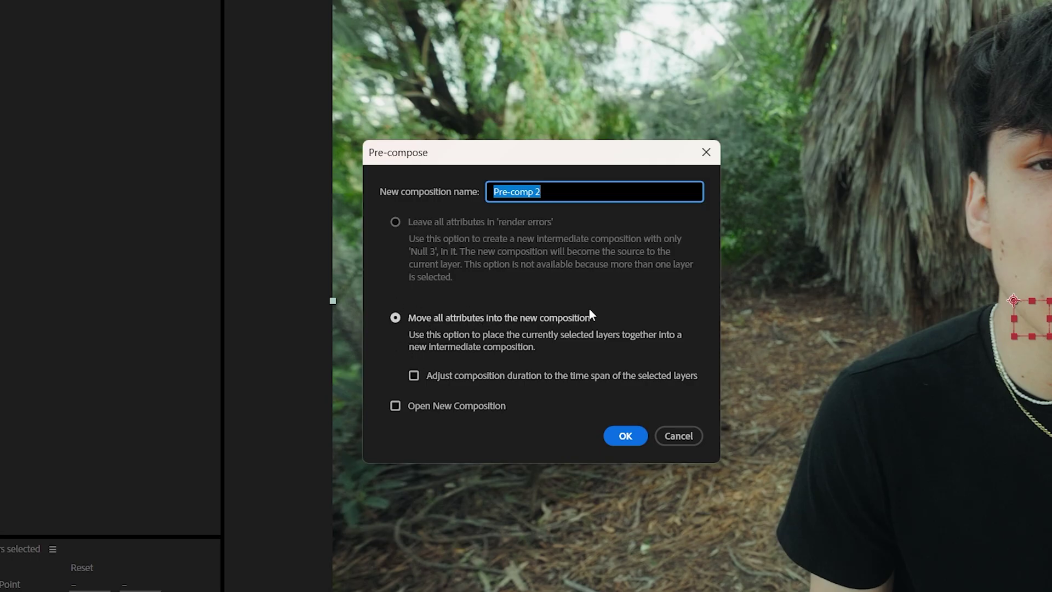
{"action": "left_click", "coordinate": [625, 436]}
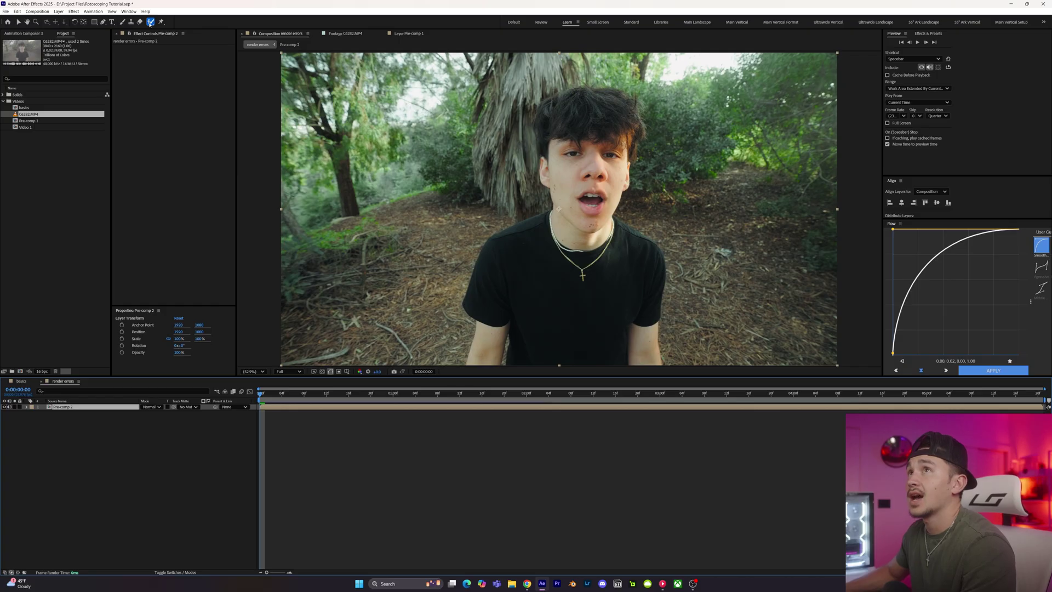
In Pre-comp 2, paint Roto Brush strokes from nose to shoulder and around the shirt.
{"action": "double_click", "coordinate": [273, 409]}
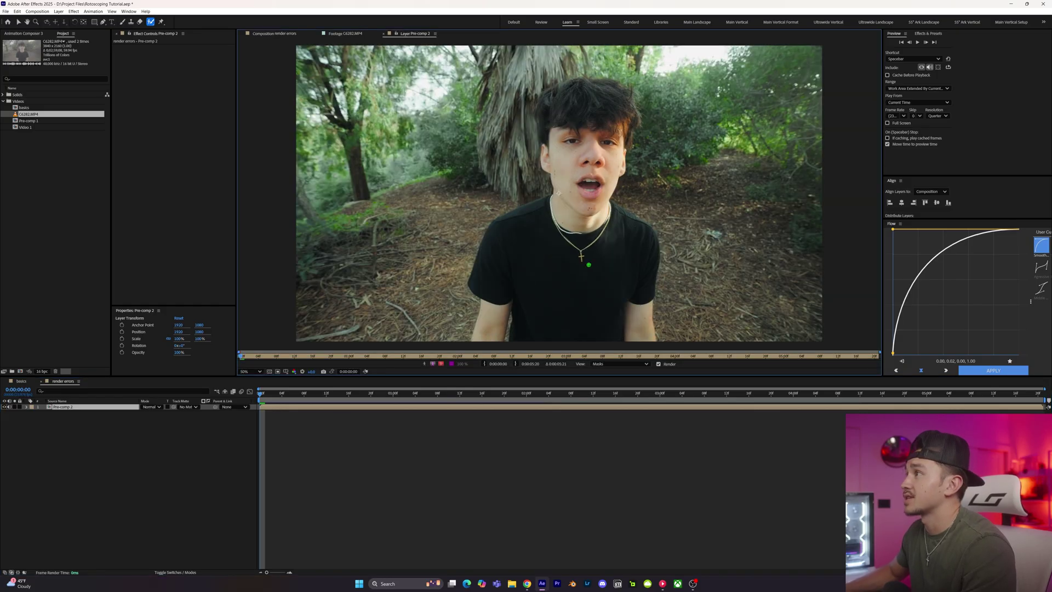
{"action": "left_click_drag", "start_coordinate": [593, 147], "coordinate": [500, 251]}
{"action": "mouse_move", "coordinate": [482, 327]}
{"action": "left_mouse_down"}
{"action": "mouse_move", "coordinate": [606, 333]}
{"action": "mouse_move", "coordinate": [631, 268]}
{"action": "left_mouse_up"}
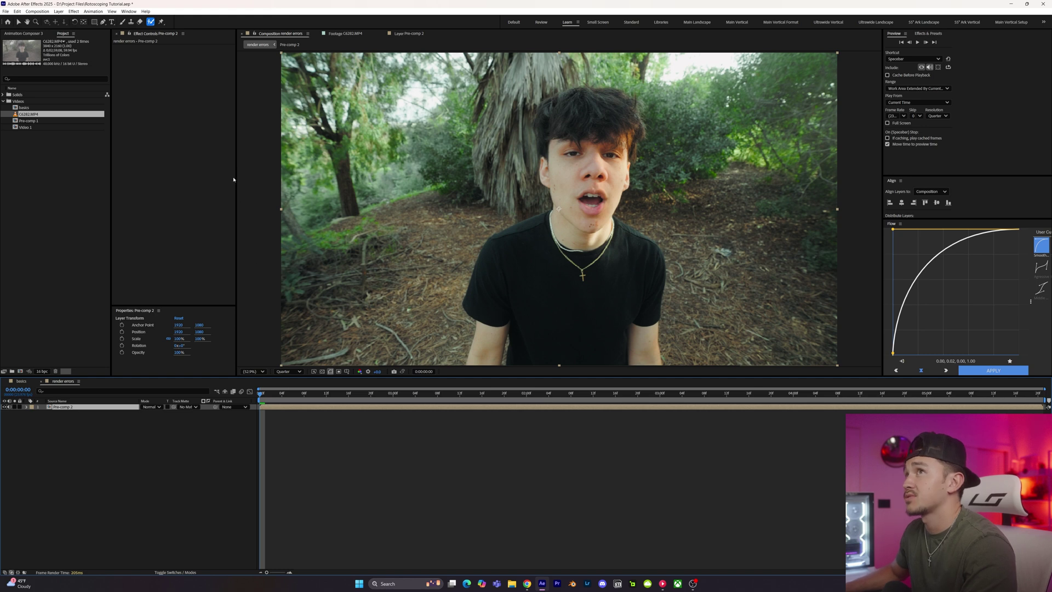
{"action": "double_click", "coordinate": [272, 408]}
{"action": "left_click_drag", "start_coordinate": [559, 226], "coordinate": [509, 283]}
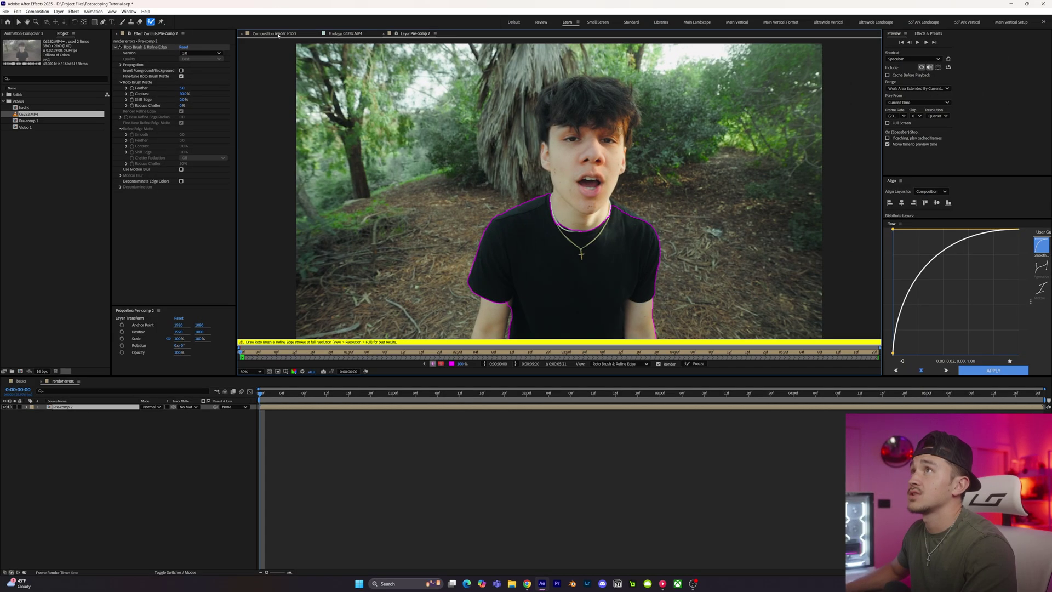
Set preview resolution to Full and extend the roto stroke up over the face.
{"action": "left_click", "coordinate": [389, 34]}
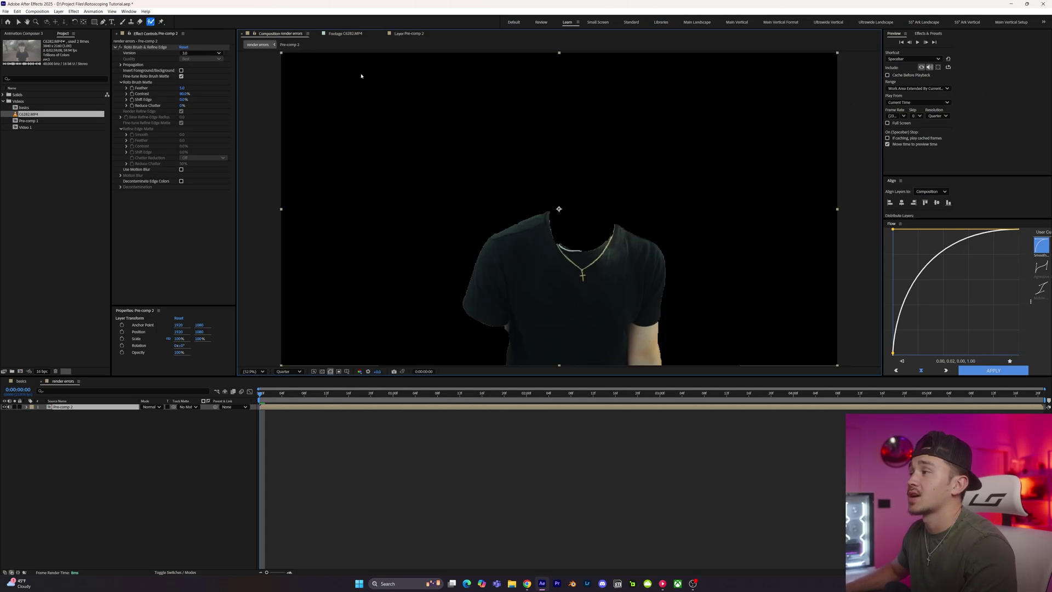
{"action": "left_click", "coordinate": [290, 371]}
{"action": "left_click", "coordinate": [286, 393]}
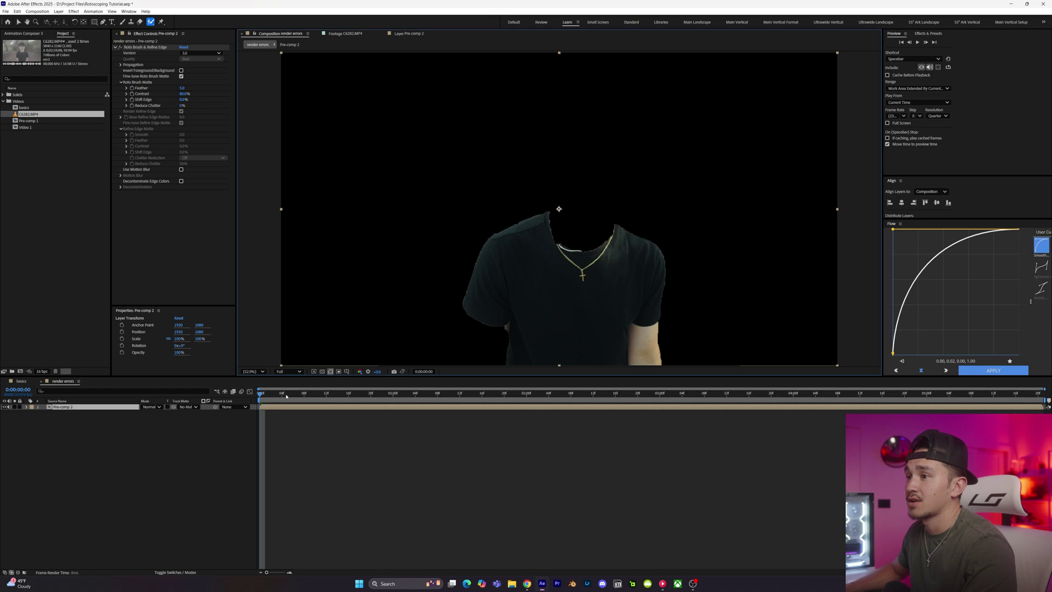
{"action": "double_click", "coordinate": [309, 408]}
{"action": "left_click_drag", "start_coordinate": [578, 183], "coordinate": [582, 132]}
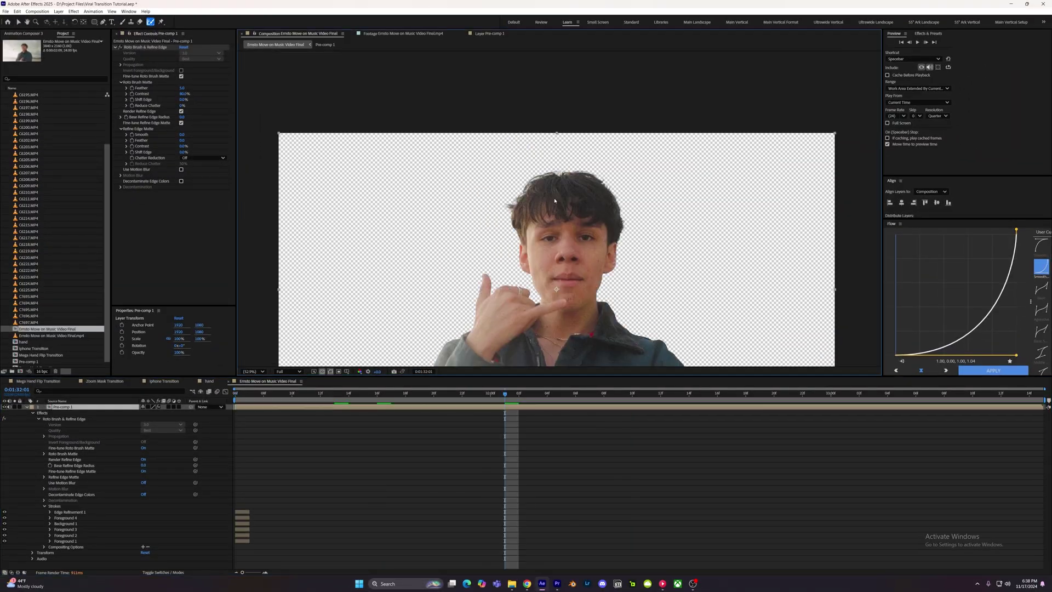
Paint along the subject's hair with the Refine Edge tool, then freeze the Roto Brush result.
{"action": "scroll", "coordinate": [555, 200], "scroll_direction": "up", "scroll_amount": 2}
{"action": "key", "text": "alt+w"}
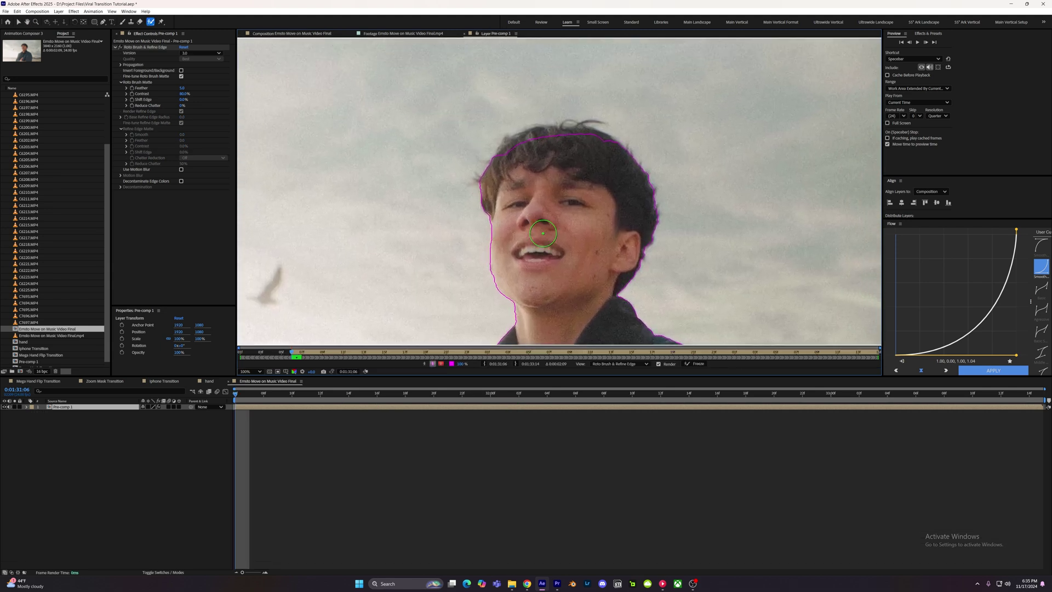
{"action": "key", "text": "alt+w"}
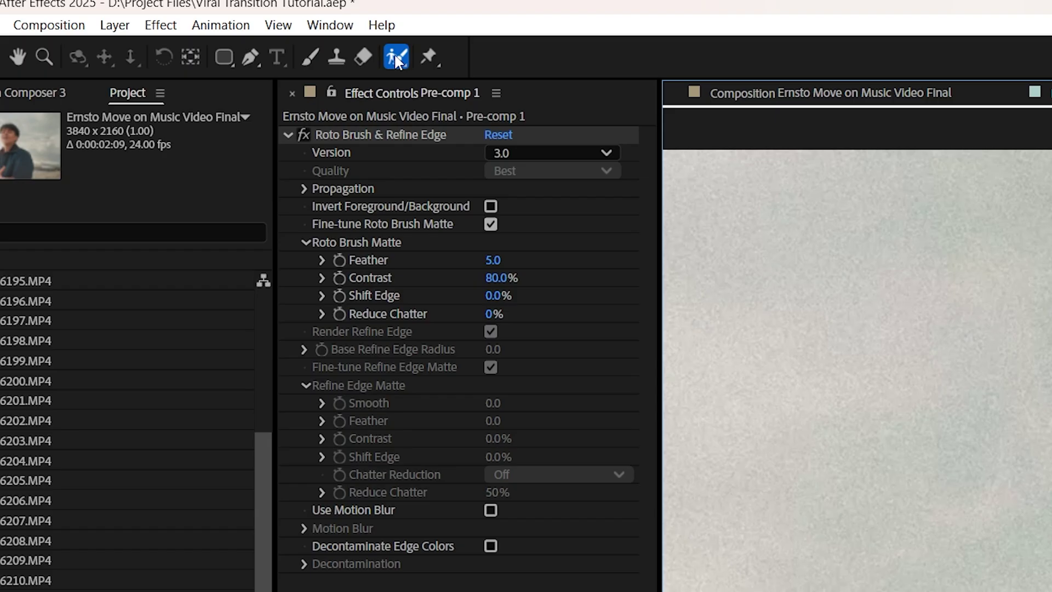
{"action": "left_click", "coordinate": [150, 22]}
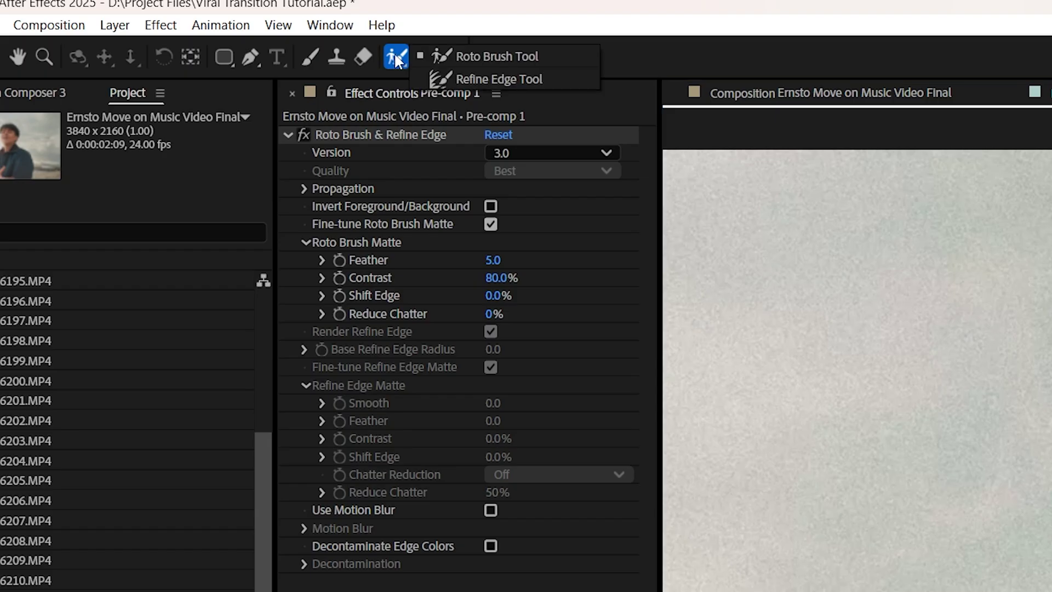
{"action": "left_click", "coordinate": [495, 79]}
{"action": "mouse_move", "coordinate": [471, 213]}
{"action": "left_mouse_down"}
{"action": "mouse_move", "coordinate": [503, 172]}
{"action": "mouse_move", "coordinate": [543, 159]}
{"action": "mouse_move", "coordinate": [613, 167]}
{"action": "mouse_move", "coordinate": [652, 236]}
{"action": "mouse_move", "coordinate": [642, 291]}
{"action": "left_mouse_up"}
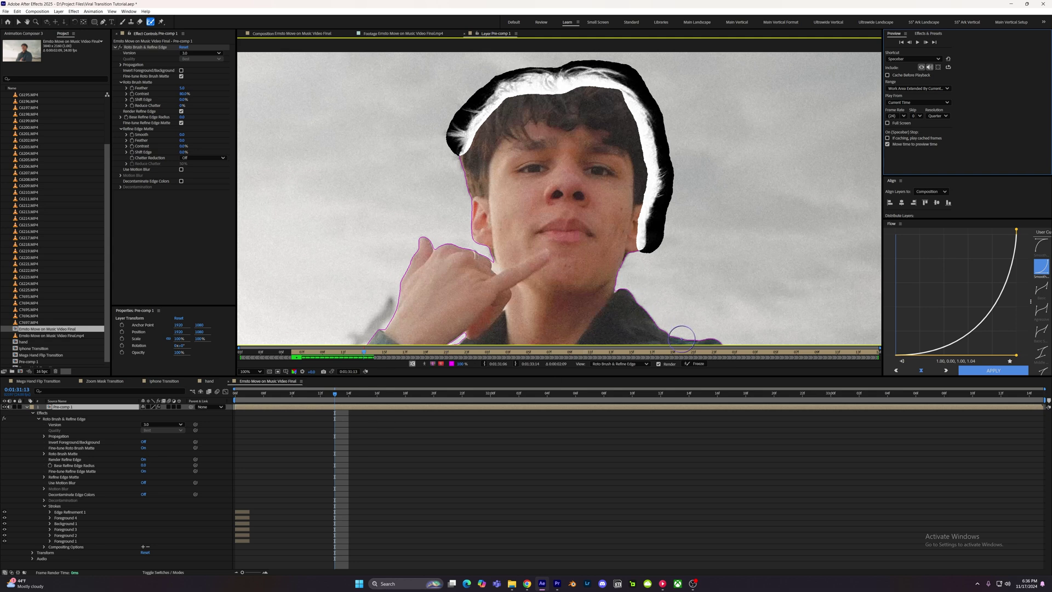
{"action": "left_click", "coordinate": [697, 365]}
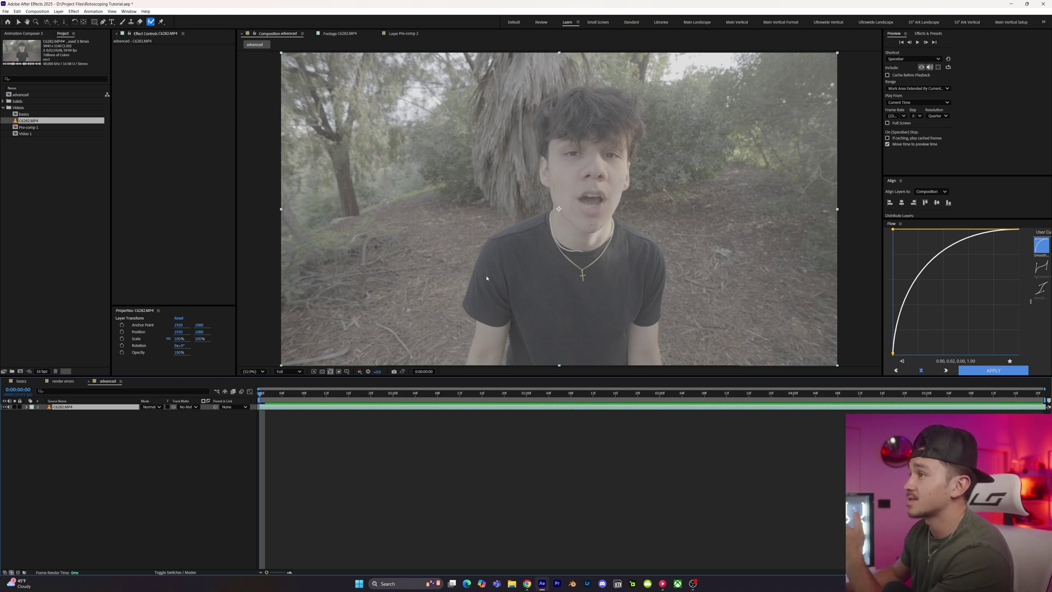
Zoom the composition view to 100% and pan down to the subject's torso.
{"action": "key", "text": "slash"}
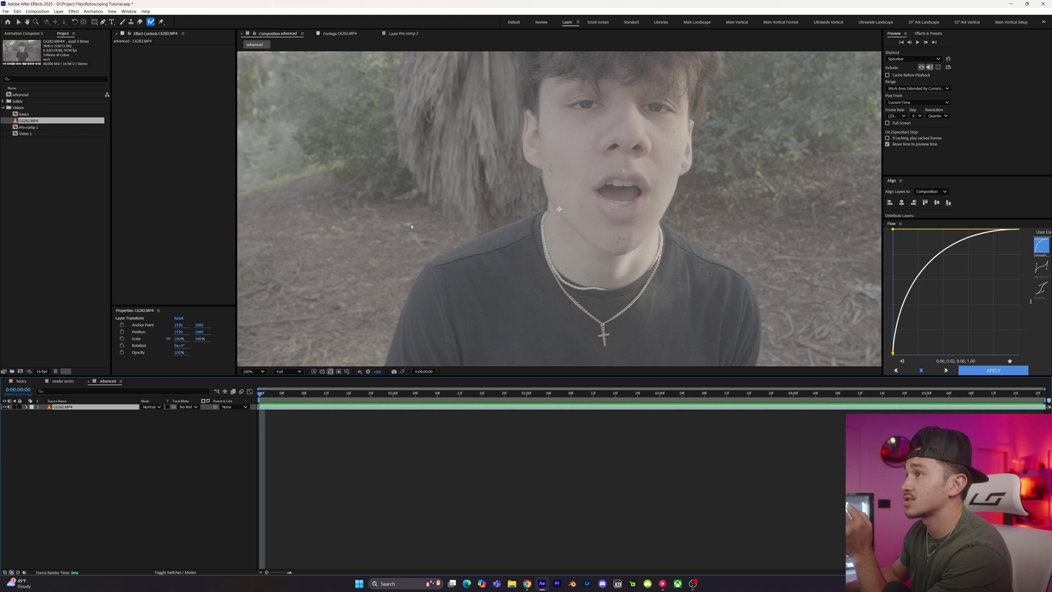
{"action": "left_click_drag", "start_coordinate": [472, 288], "coordinate": [549, 166]}
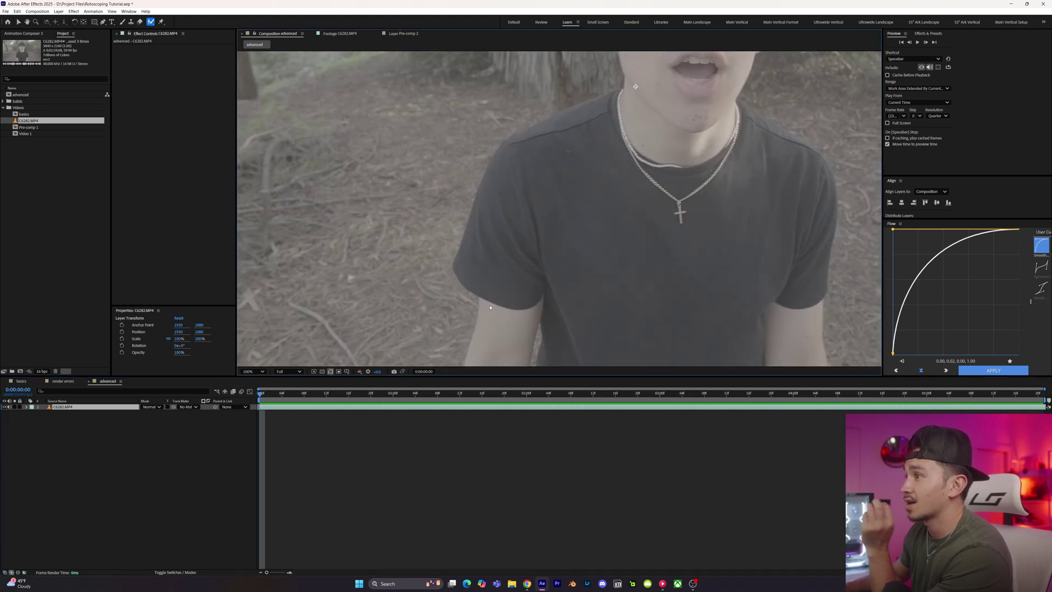
{"action": "left_click_drag", "start_coordinate": [546, 213], "coordinate": [537, 222]}
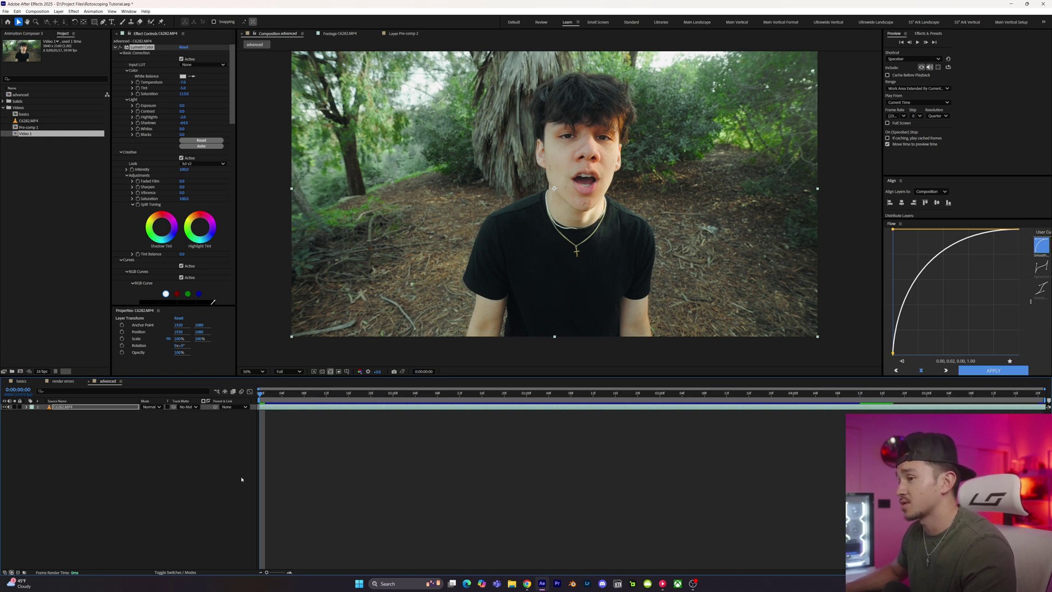
Add a null layer and pre-compose it with the footage into Pre-comp 3.
{"action": "key", "text": "ctrl+alt+shift+y"}
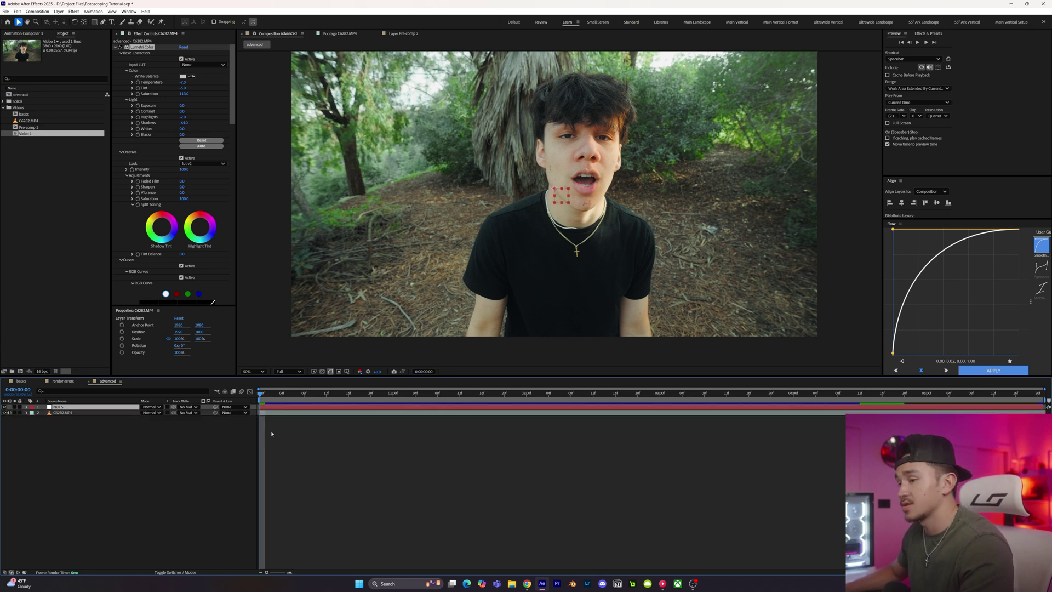
{"action": "right_click", "coordinate": [271, 414]}
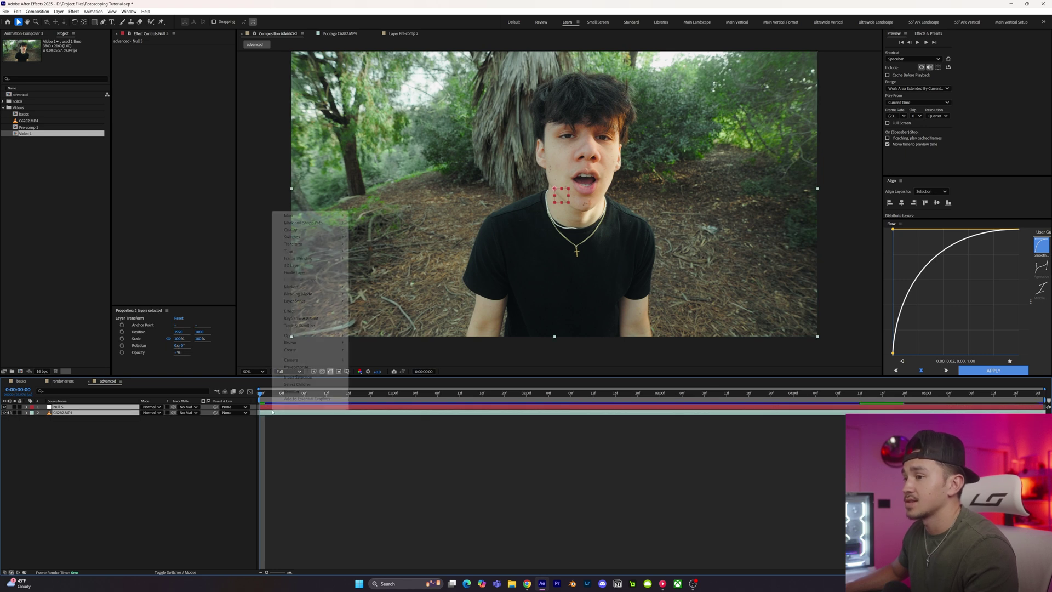
{"action": "left_click", "coordinate": [323, 366]}
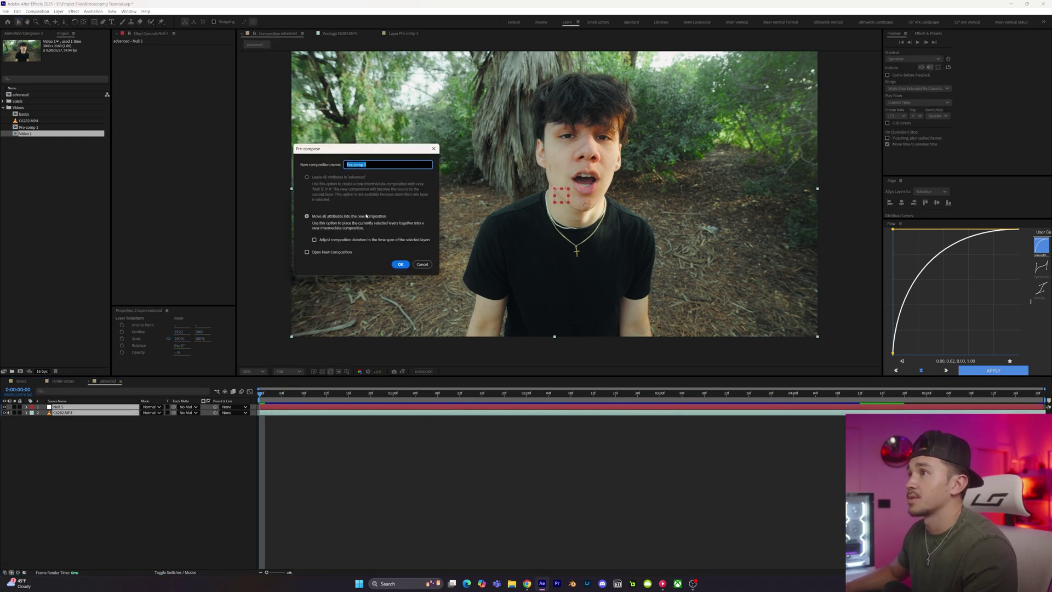
{"action": "left_click", "coordinate": [400, 266]}
Open Pre-comp 3 in the Layer viewer and Roto Brush the subject's cheek, body and arm.
{"action": "left_click", "coordinate": [151, 22]}
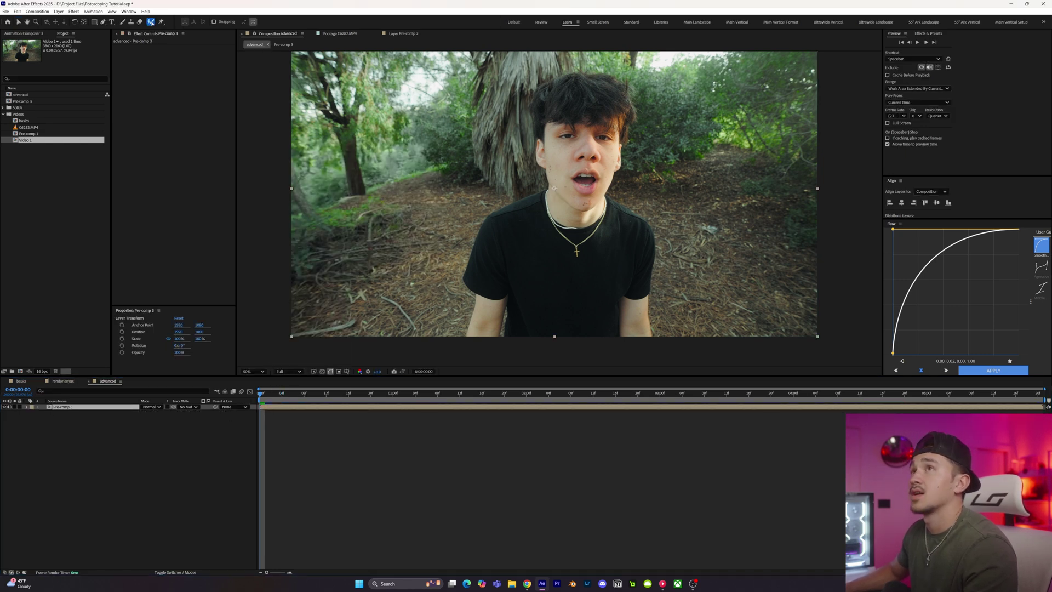
{"action": "double_click", "coordinate": [267, 409]}
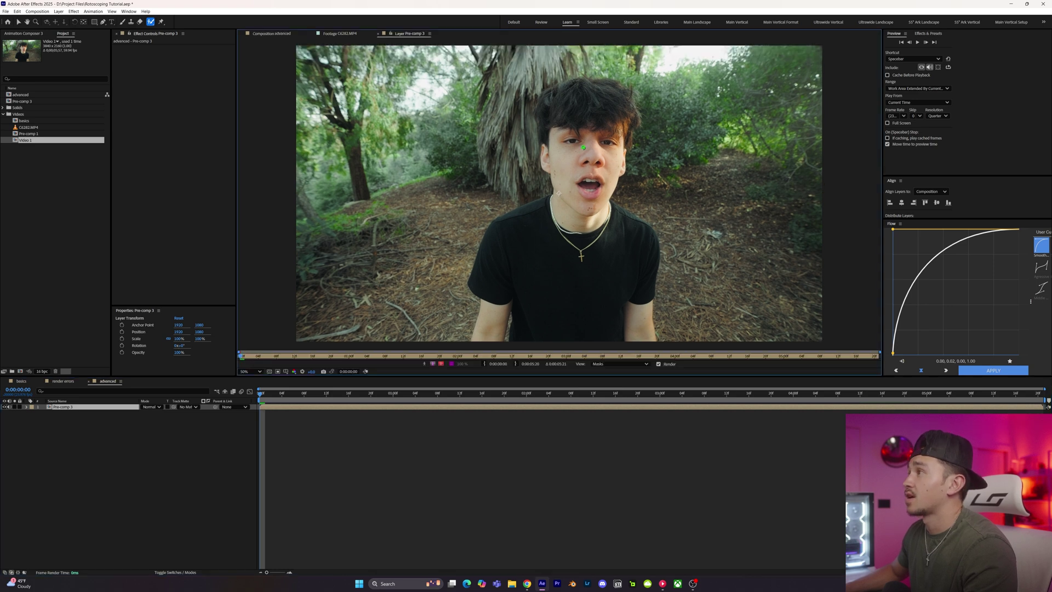
{"action": "left_click_drag", "start_coordinate": [584, 147], "coordinate": [574, 168]}
{"action": "mouse_move", "coordinate": [515, 224]}
{"action": "left_mouse_down"}
{"action": "mouse_move", "coordinate": [501, 271]}
{"action": "mouse_move", "coordinate": [556, 148]}
{"action": "left_mouse_up"}
{"action": "scroll", "coordinate": [498, 254], "scroll_direction": "up", "scroll_amount": 1}
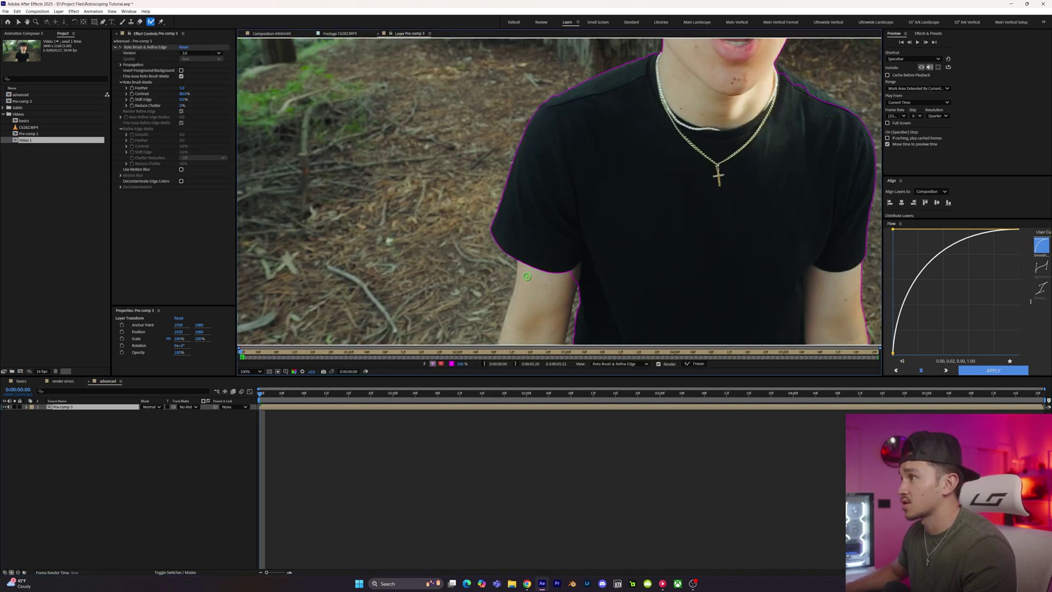
{"action": "left_click_drag", "start_coordinate": [527, 276], "coordinate": [551, 149]}
{"action": "left_click_drag", "start_coordinate": [534, 245], "coordinate": [556, 244]}
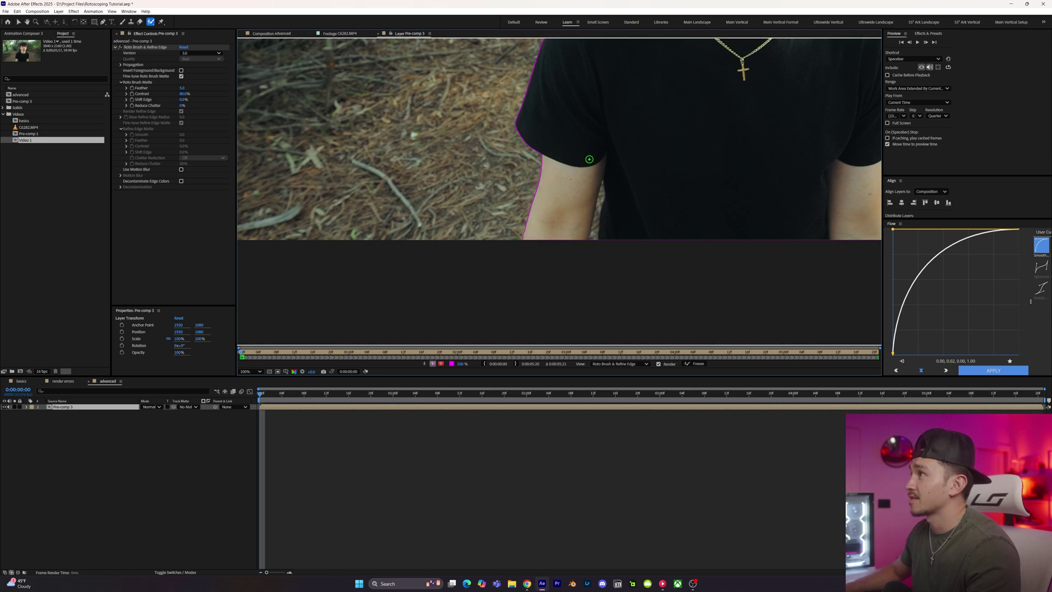
{"action": "left_click_drag", "start_coordinate": [633, 108], "coordinate": [482, 305]}
{"action": "left_click_drag", "start_coordinate": [505, 173], "coordinate": [491, 292]}
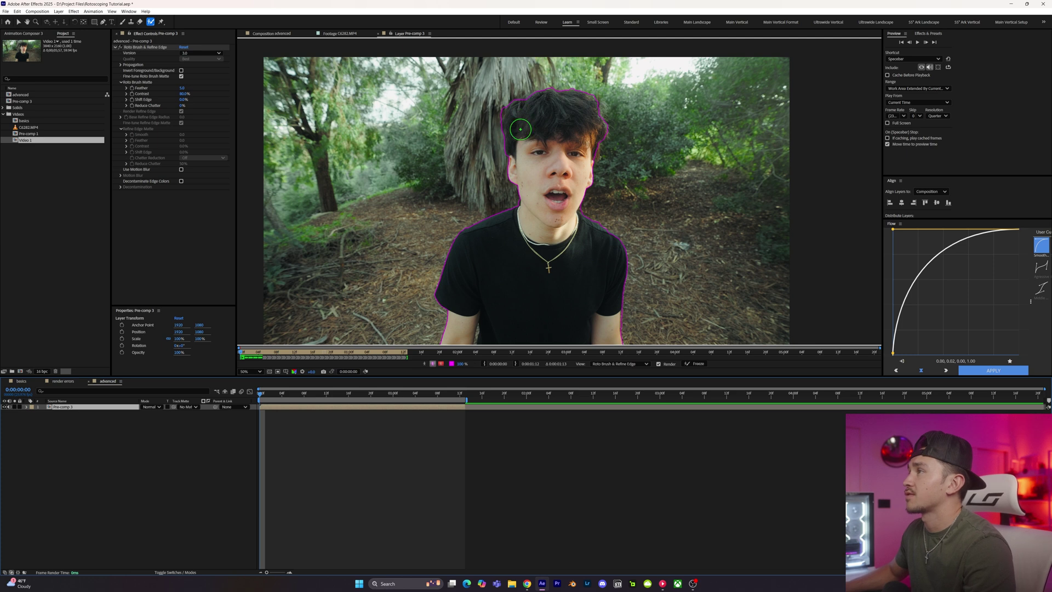
{"action": "scroll", "coordinate": [595, 208], "scroll_direction": "up", "scroll_amount": 2}
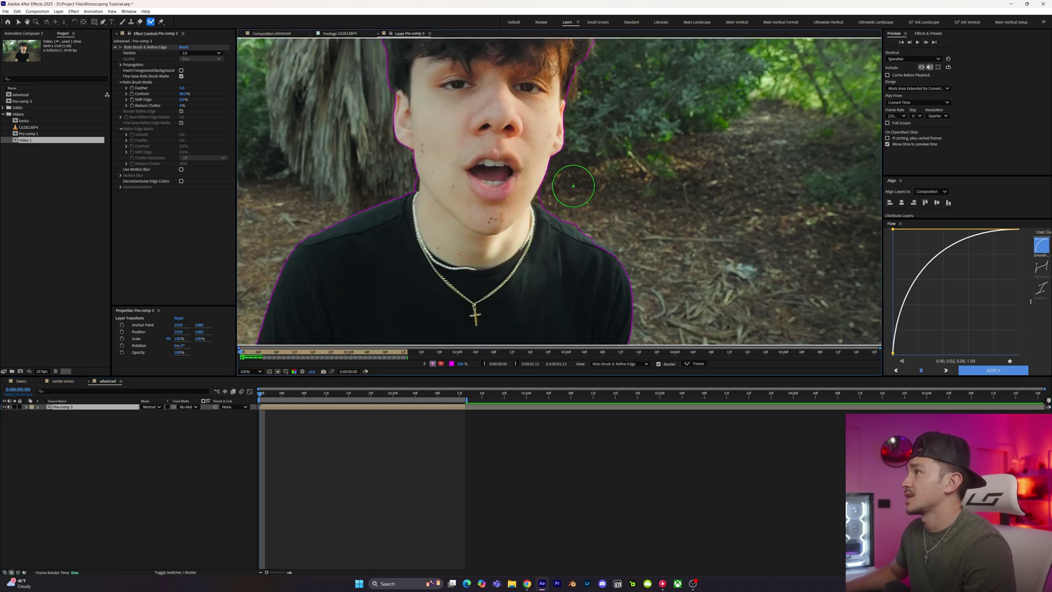
Step forward a frame, touch up the matte at the ear, and propagate another frame.
{"action": "left_click", "coordinate": [927, 43]}
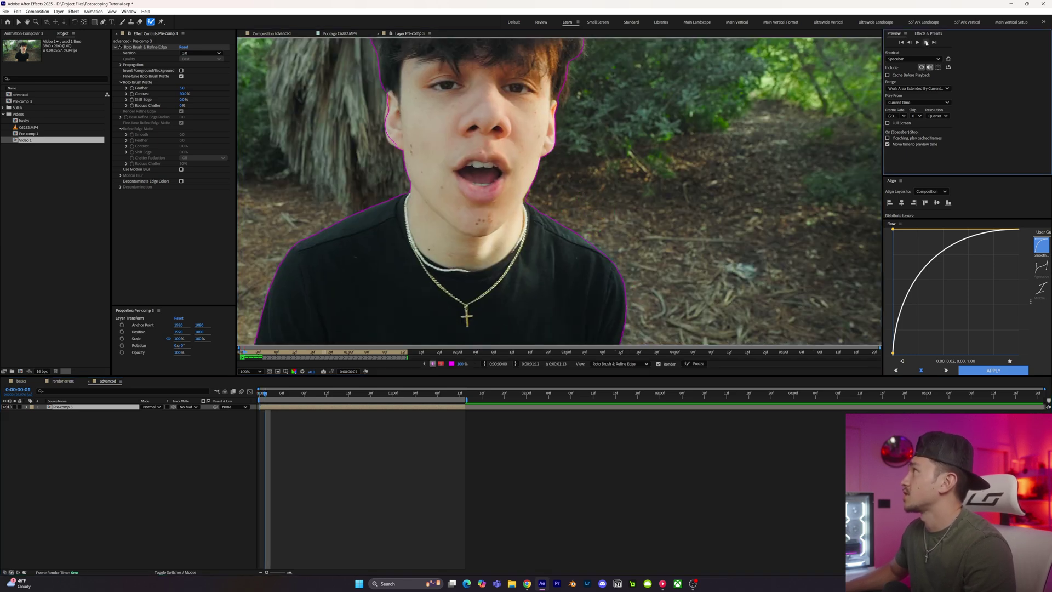
{"action": "left_click", "coordinate": [407, 123]}
{"action": "key", "text": "Page_Down"}
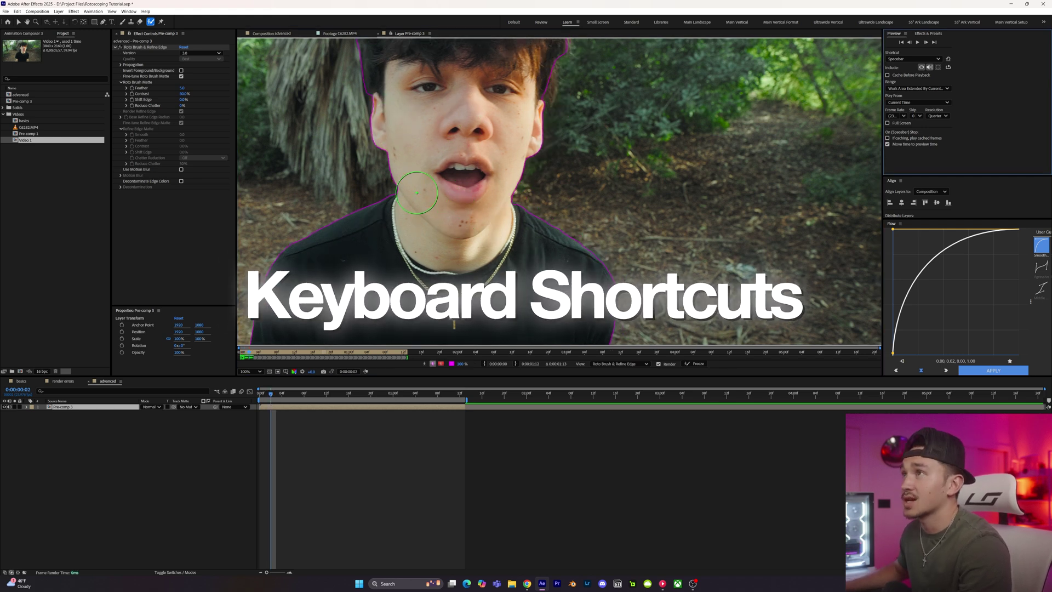
In Keyboard Shortcuts, add the key 2 as a shortcut for Go Forward 1 Frame.
{"action": "left_click", "coordinate": [17, 11]}
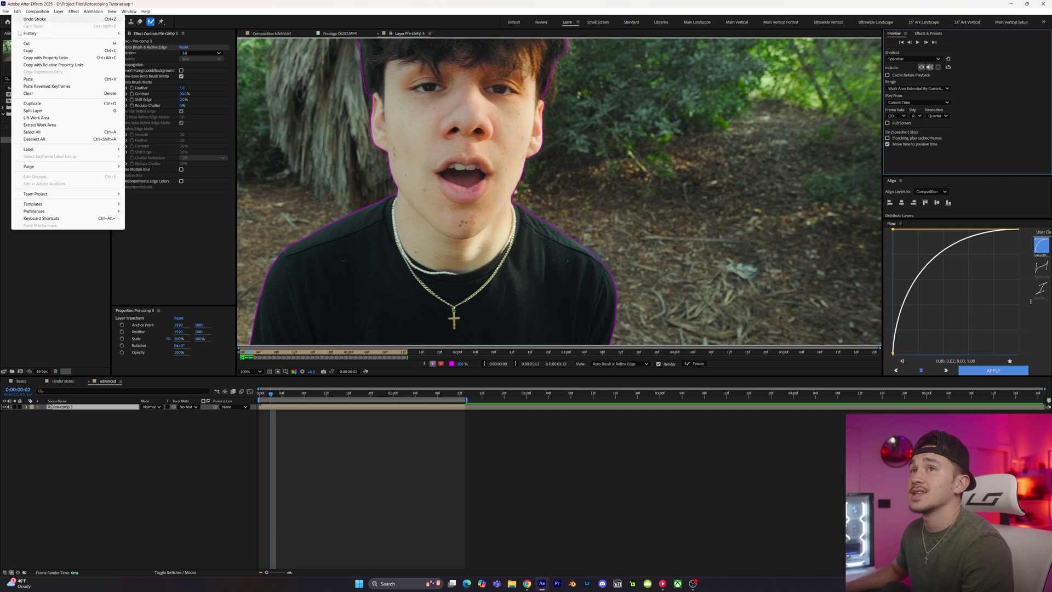
{"action": "left_click", "coordinate": [40, 219]}
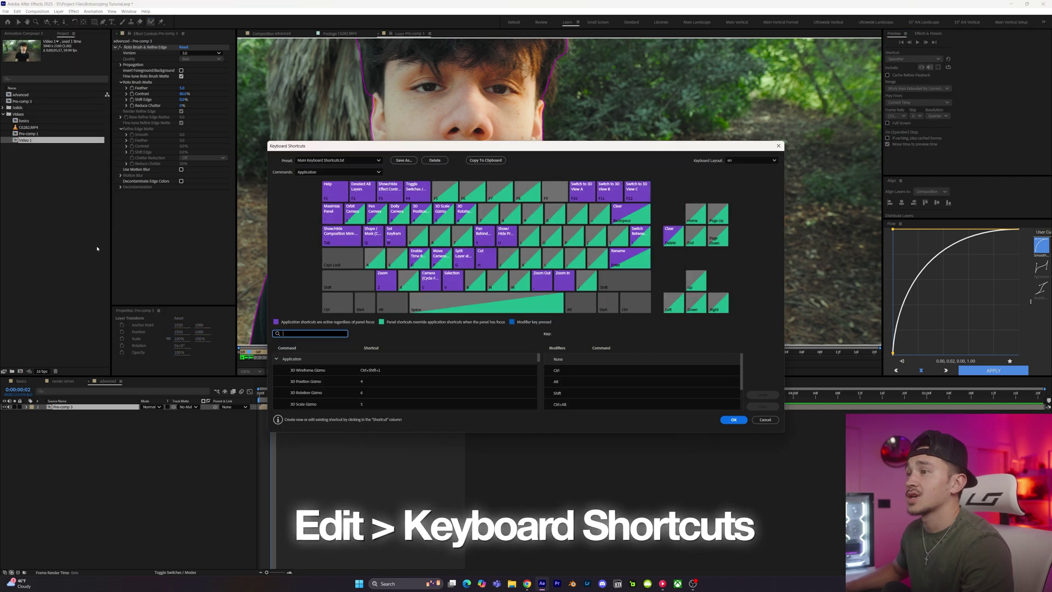
{"action": "type", "text": "go for"}
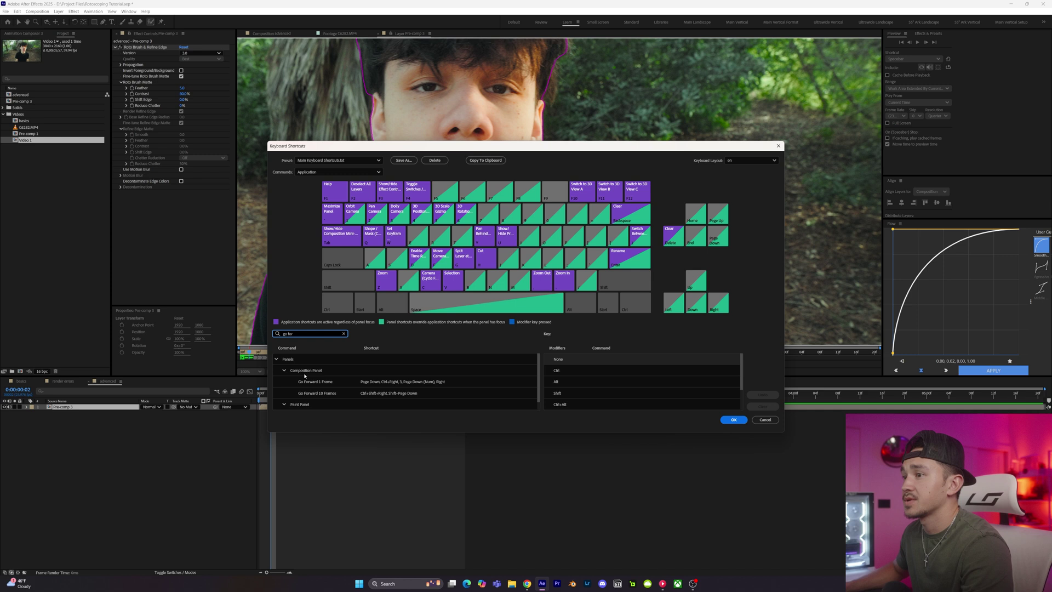
{"action": "scroll", "coordinate": [335, 378], "scroll_direction": "down", "scroll_amount": 1}
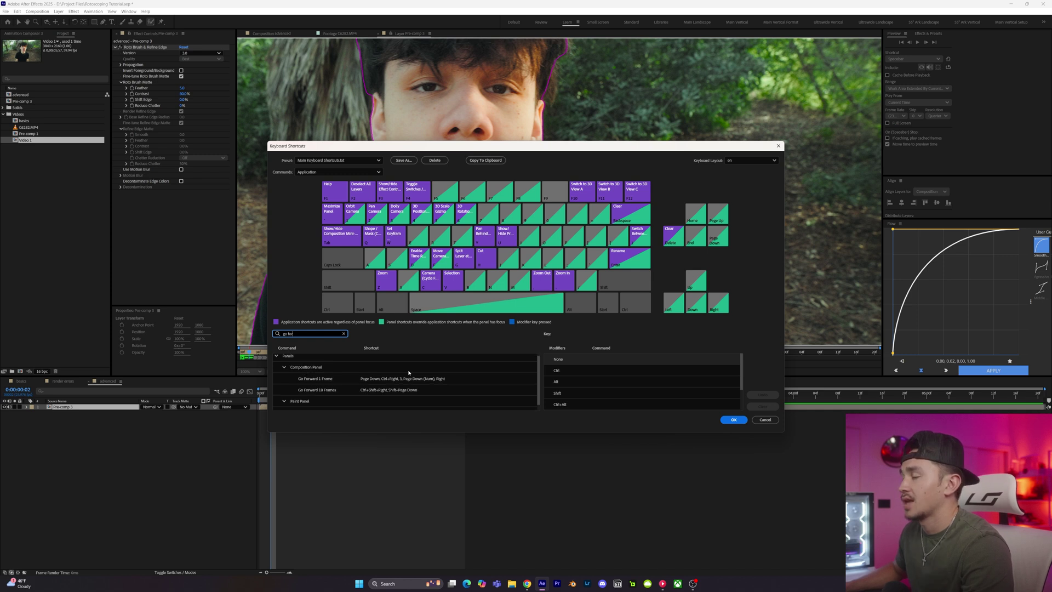
{"action": "left_click", "coordinate": [447, 378]}
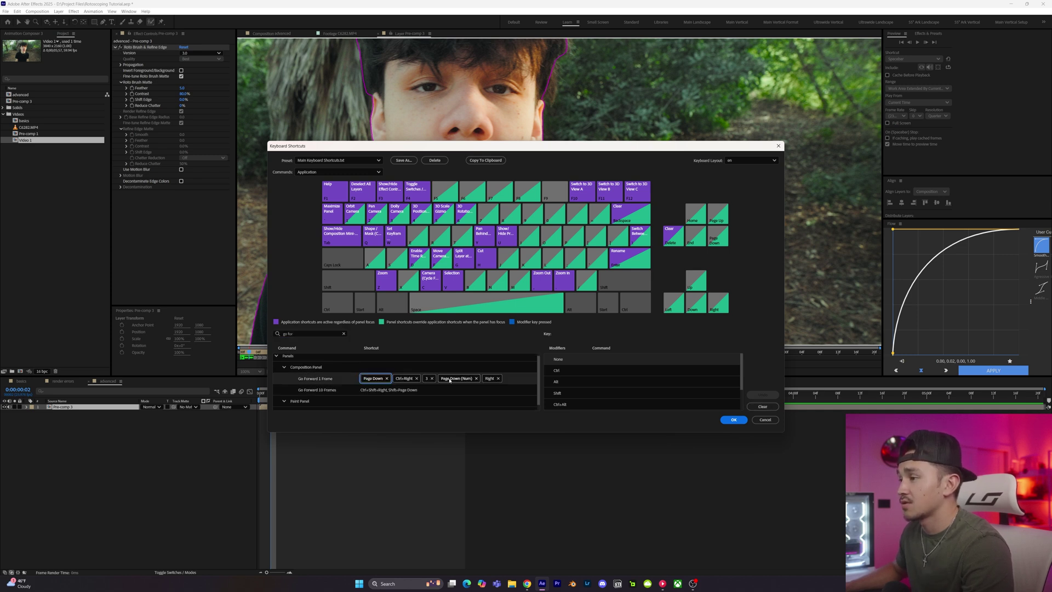
{"action": "left_click", "coordinate": [510, 379]}
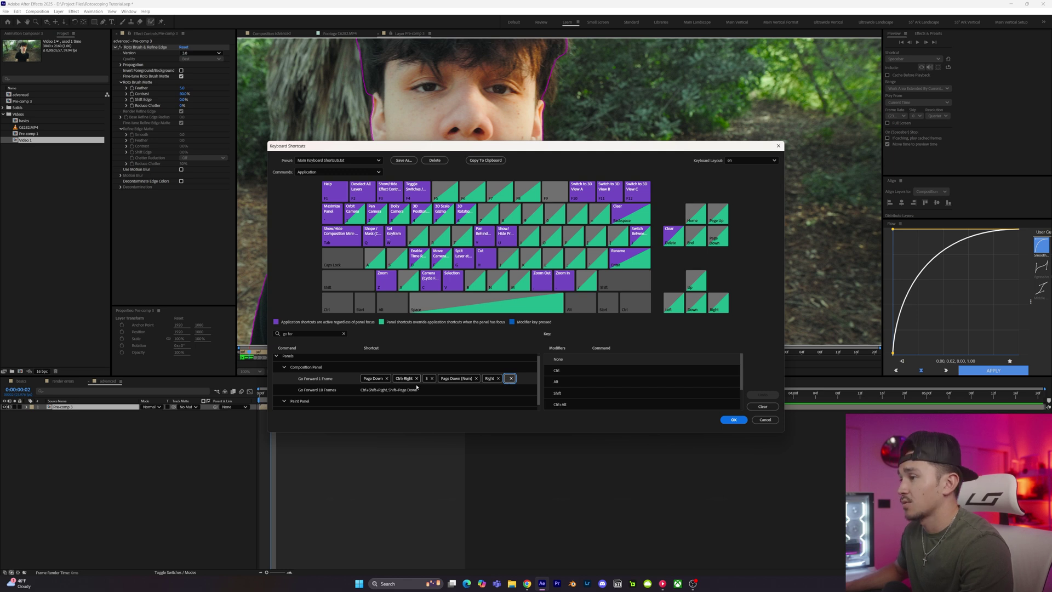
Add the key 1 as a shortcut for Go Back 1 Frame and save the shortcuts.
{"action": "left_click", "coordinate": [344, 333]}
{"action": "left_click", "coordinate": [300, 333]}
{"action": "type", "text": "go"}
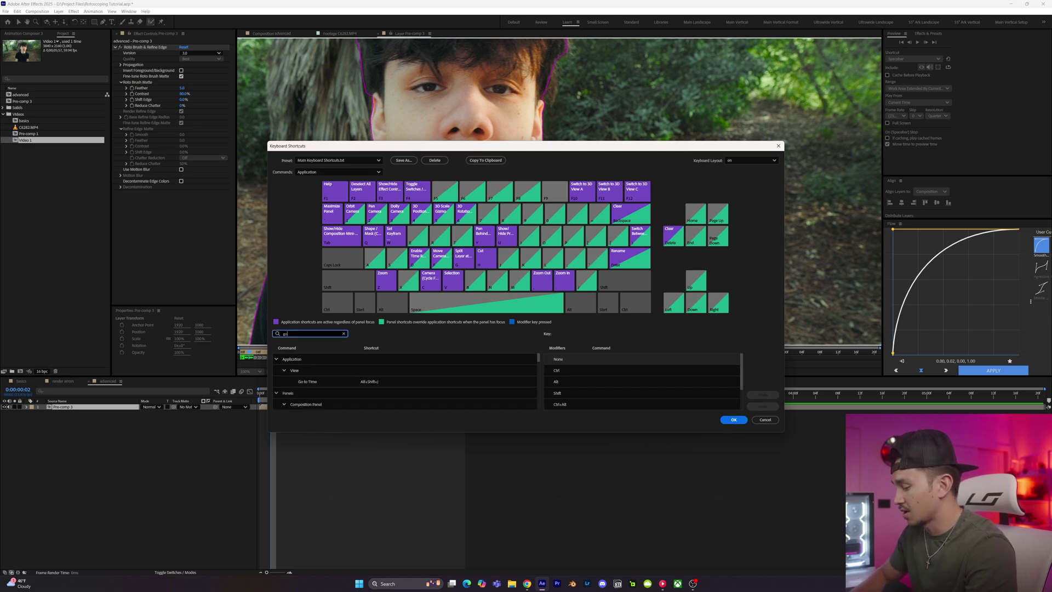
{"action": "type", "text": " back"}
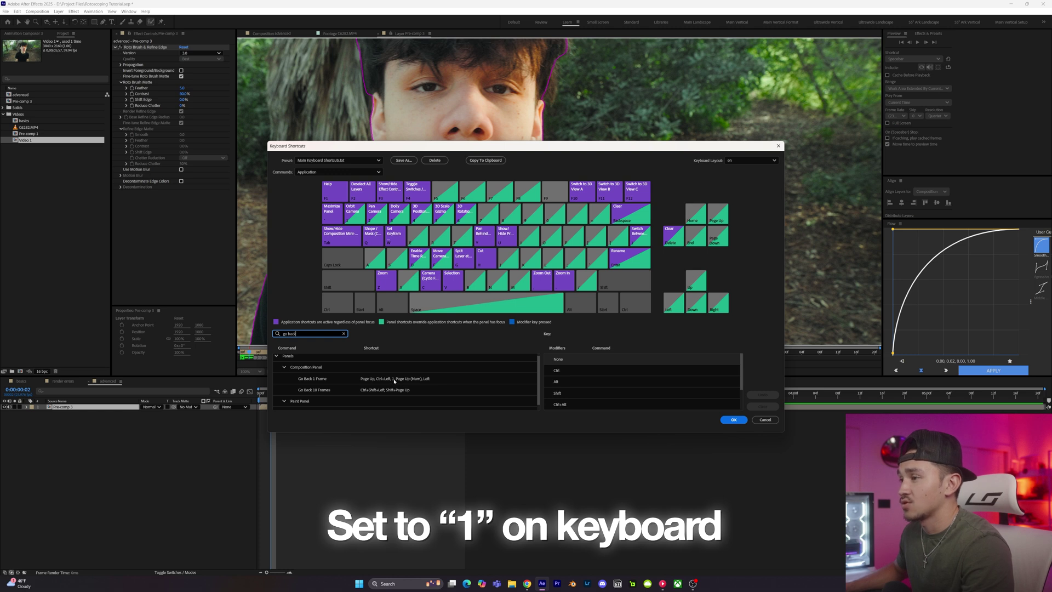
{"action": "left_click", "coordinate": [437, 379]}
{"action": "left_click", "coordinate": [495, 379]}
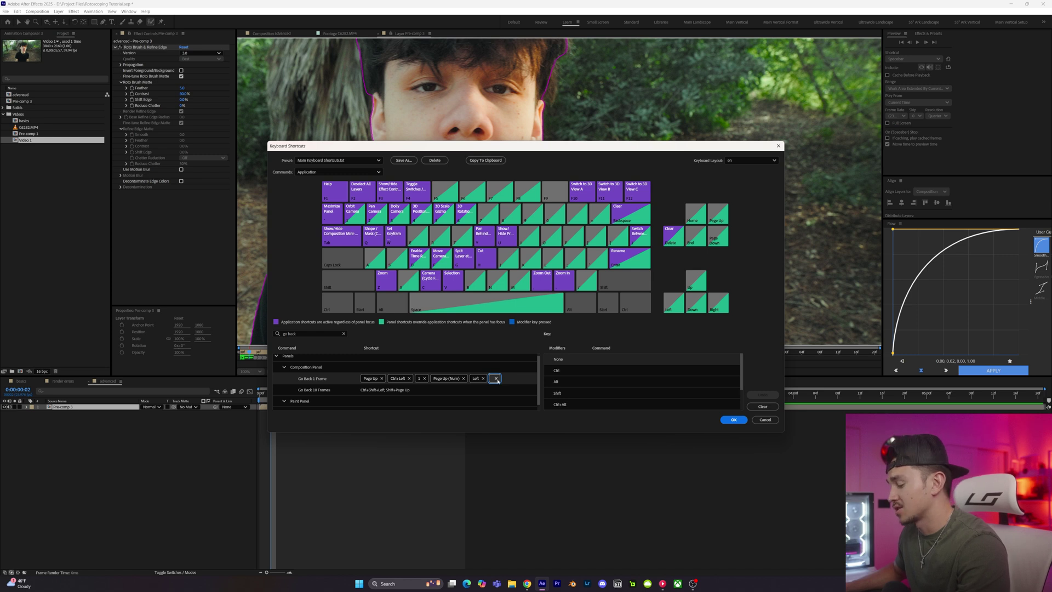
{"action": "left_click", "coordinate": [734, 420]}
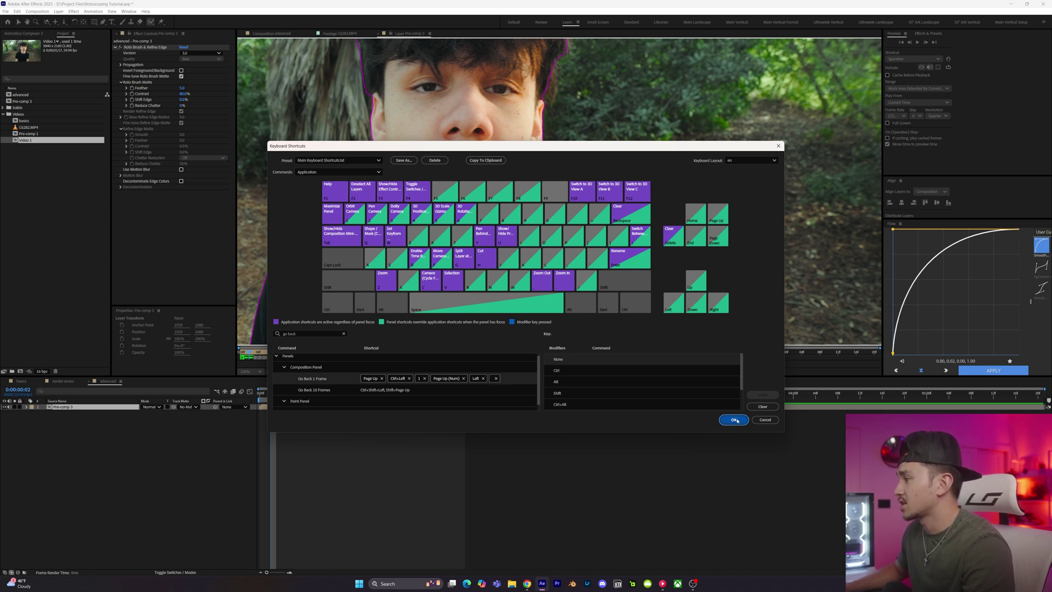
{"action": "scroll", "coordinate": [520, 190], "scroll_direction": "down", "scroll_amount": 2}
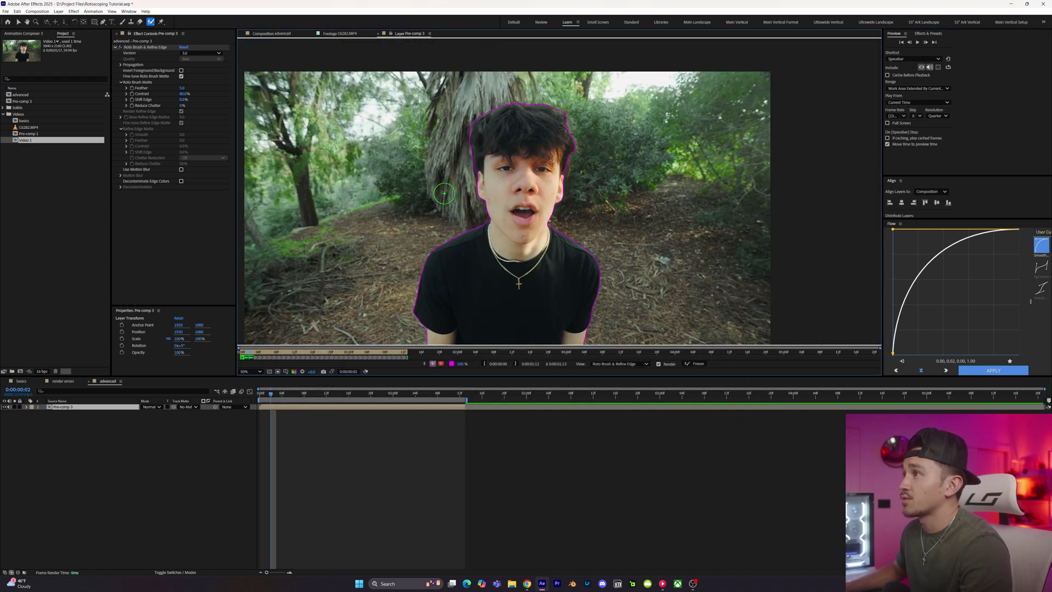
{"action": "scroll", "coordinate": [515, 199], "scroll_direction": "up", "scroll_amount": 2}
{"action": "left_click", "coordinate": [418, 160]}
{"action": "key", "text": "3"}
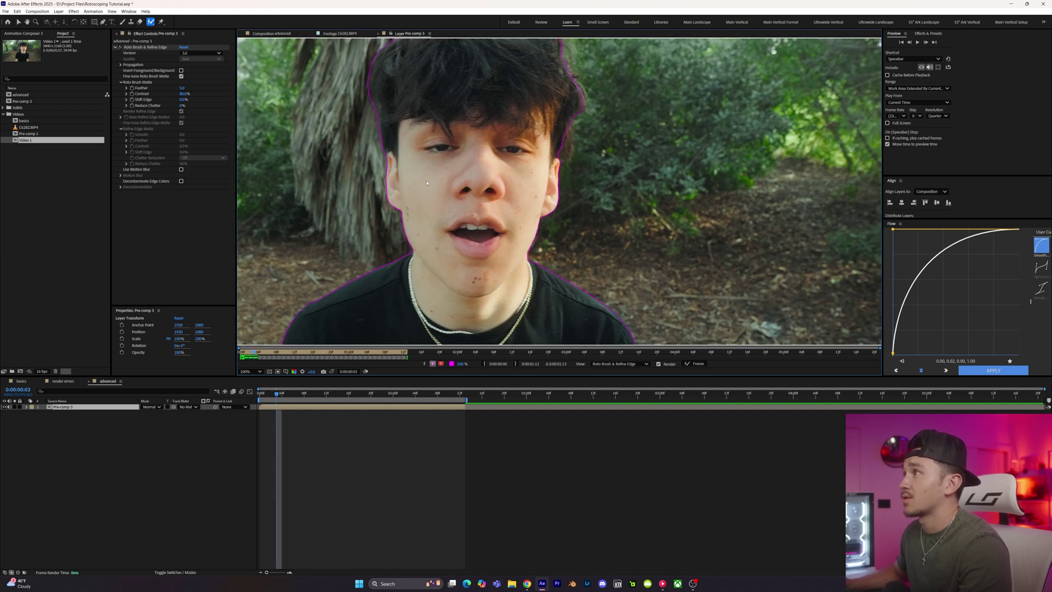
{"action": "key", "text": "1"}
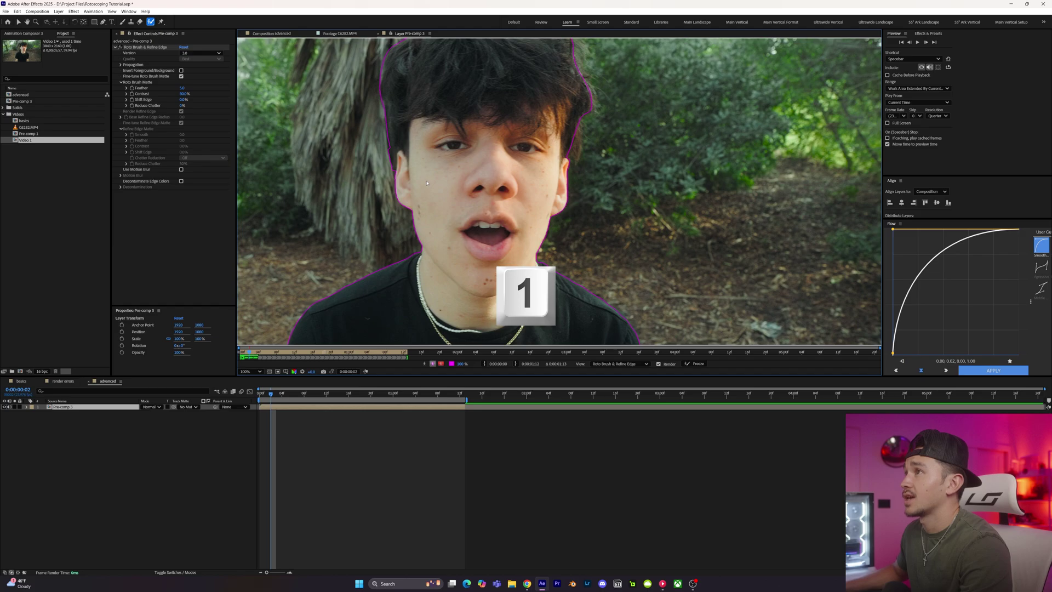